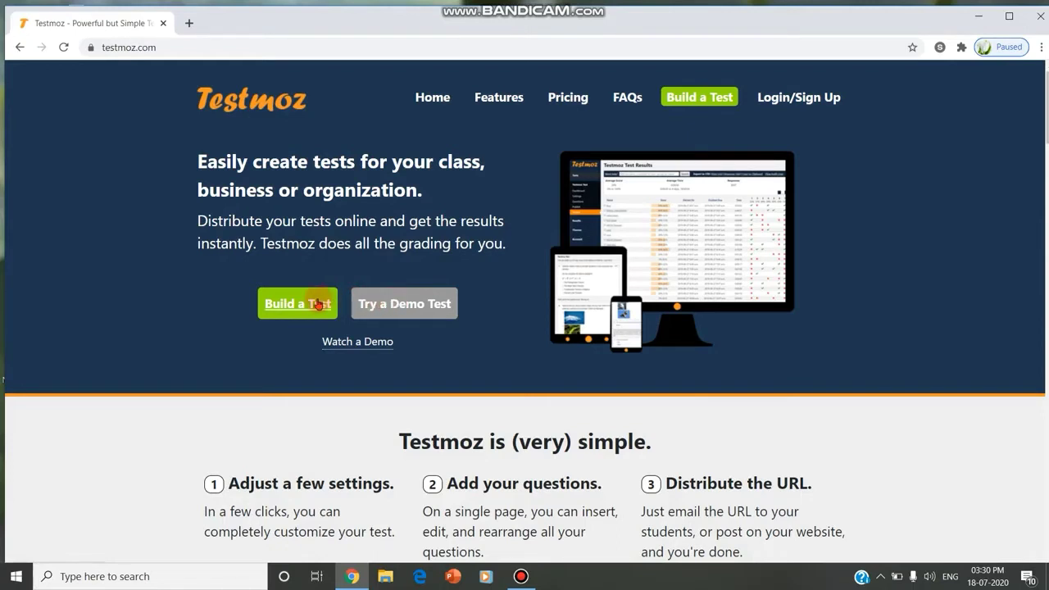
# Create a new test named 'testdemoo', filling in both password fields
pyautogui.click(294, 309)
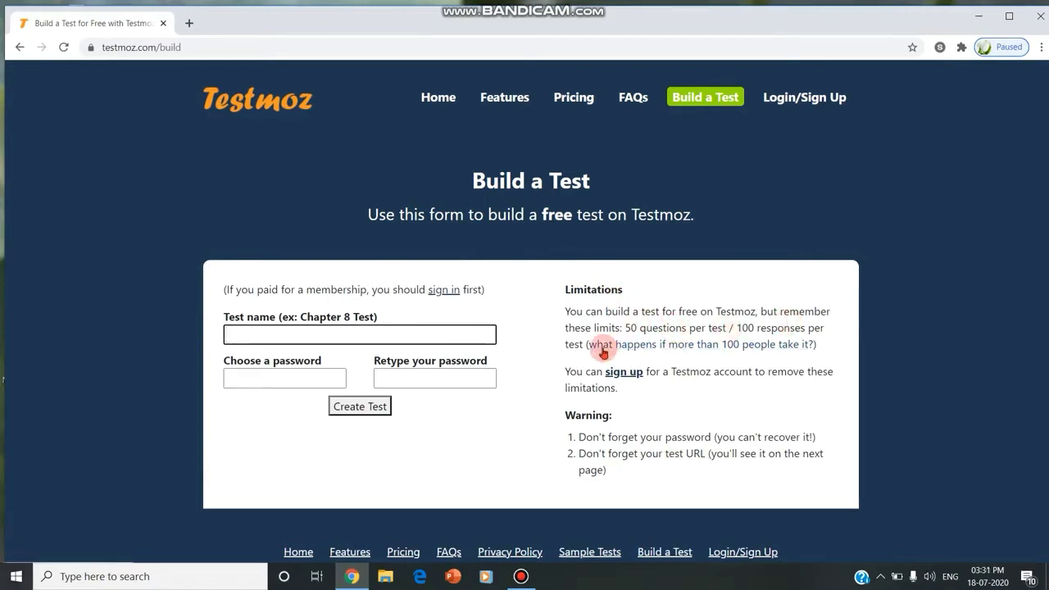
pyautogui.click(319, 332)
pyautogui.write('t')
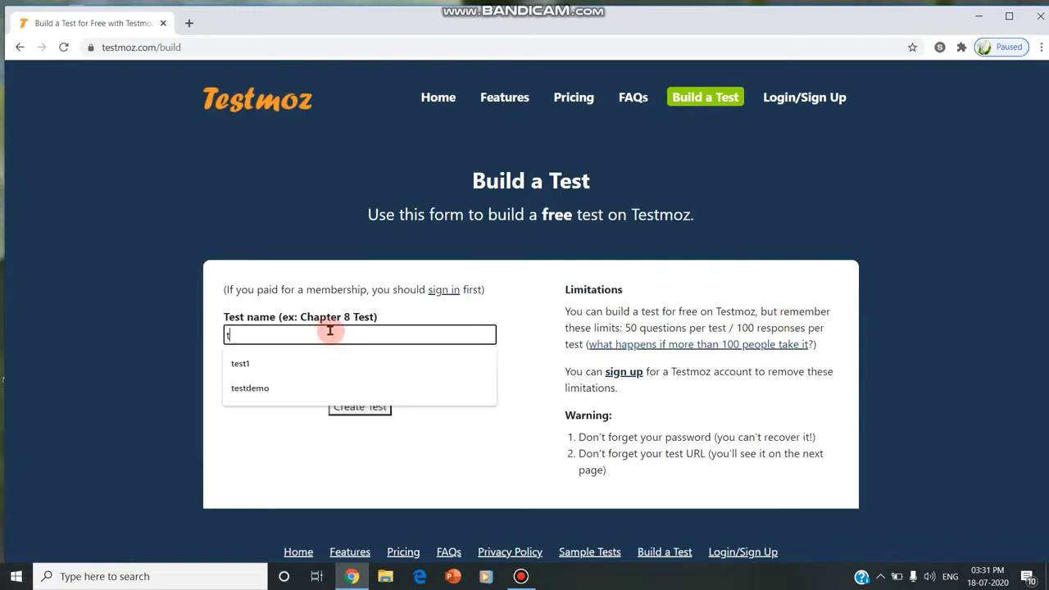
pyautogui.write('estdemo')
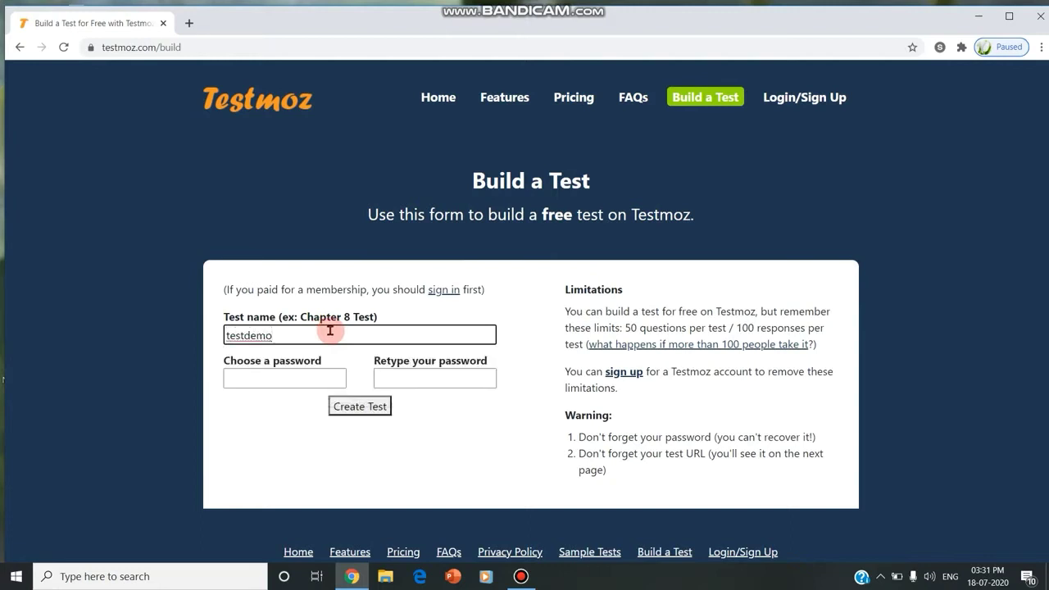
pyautogui.write('o')
pyautogui.click(300, 370)
pyautogui.write('1')
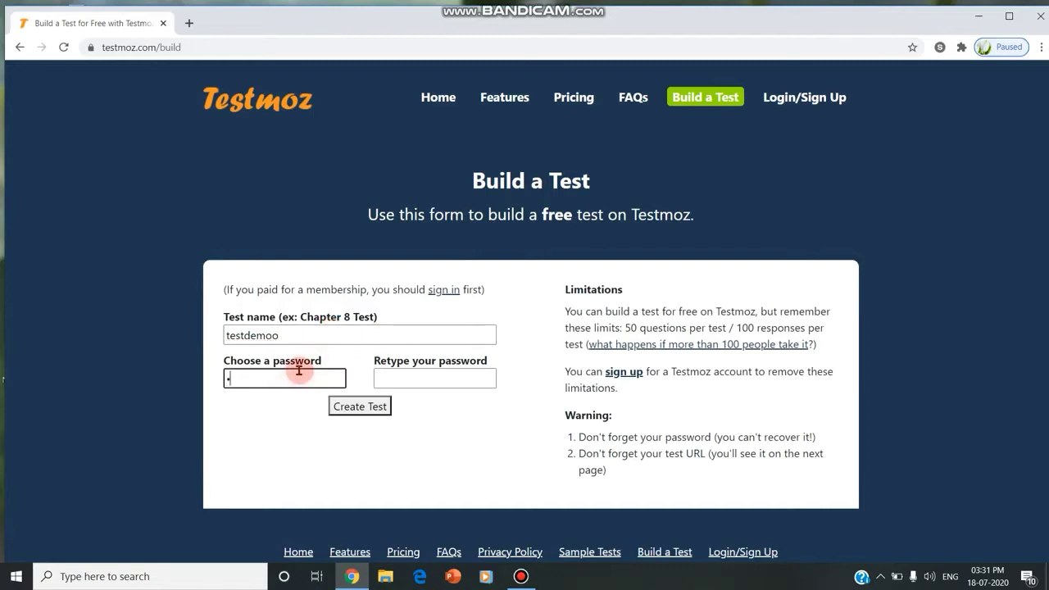
pyautogui.write('23456789')
pyautogui.click(430, 382)
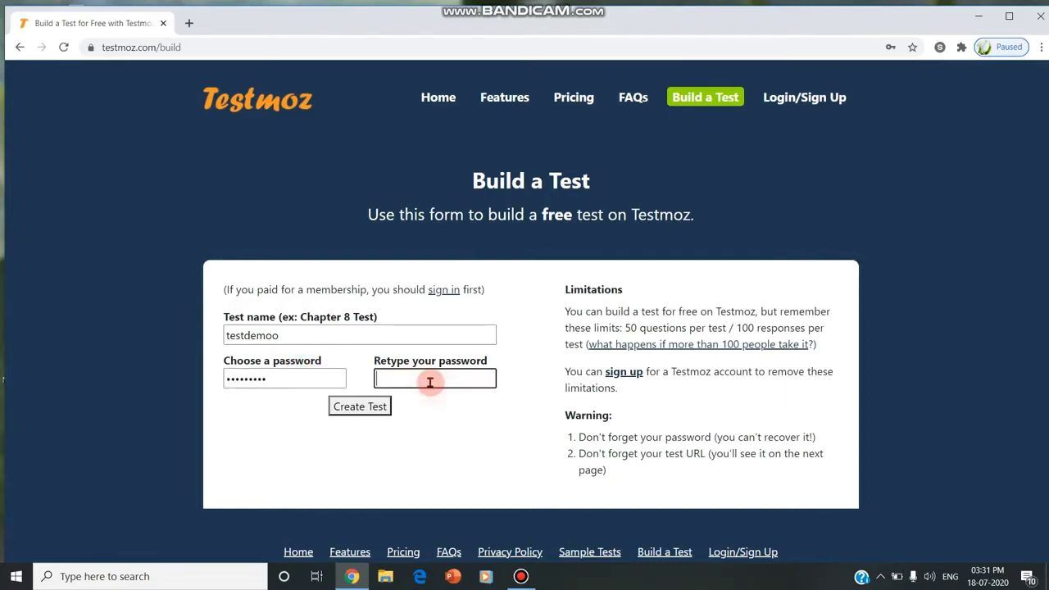
pyautogui.write('123456')
pyautogui.click(351, 411)
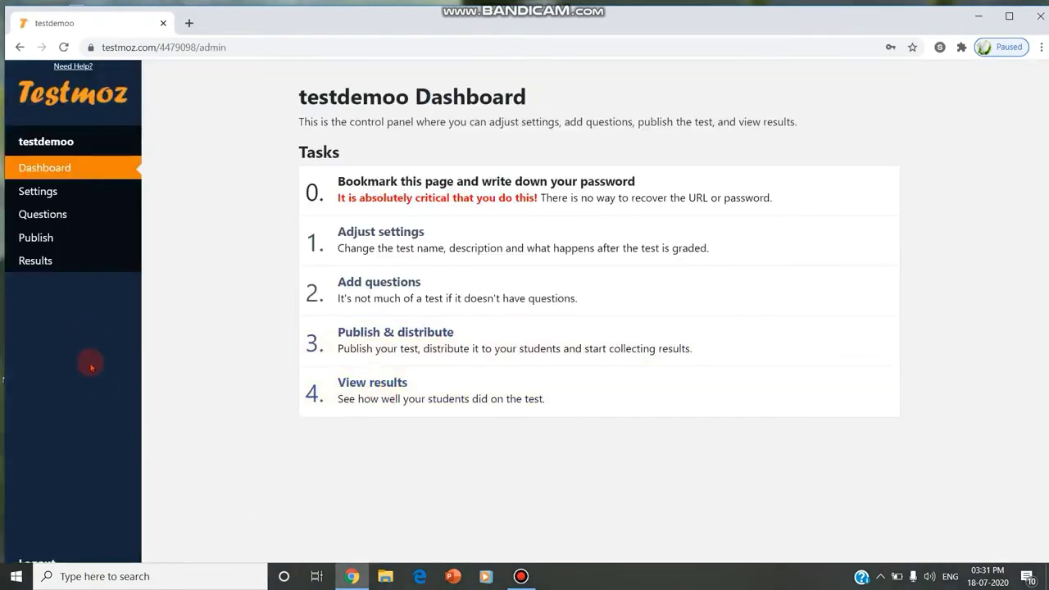
# Open the testdemoo settings and set the colour scheme to Testmoz Crimson and Gray
pyautogui.click(79, 169)
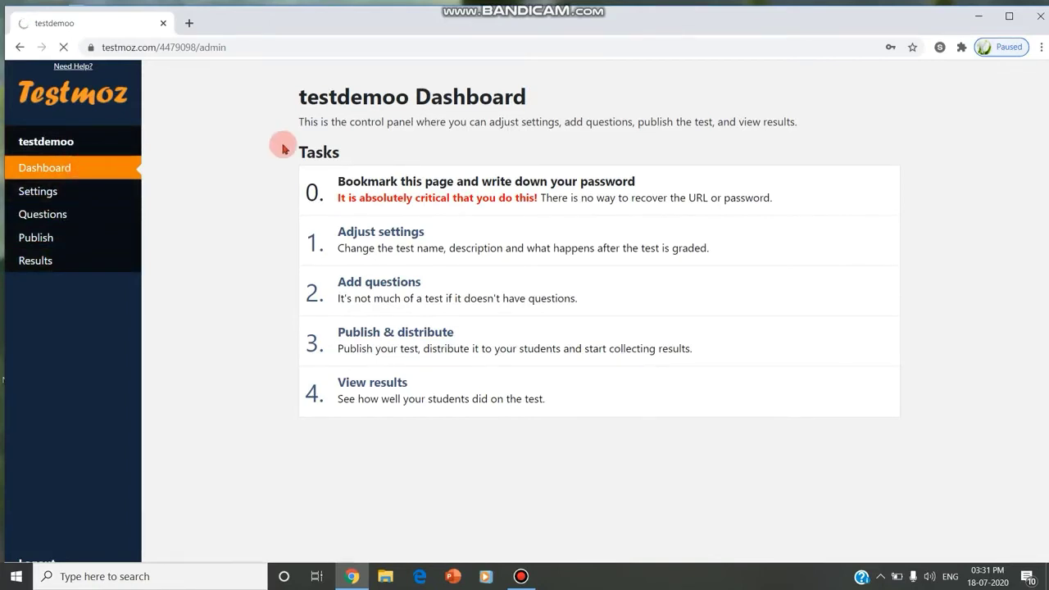
pyautogui.click(413, 236)
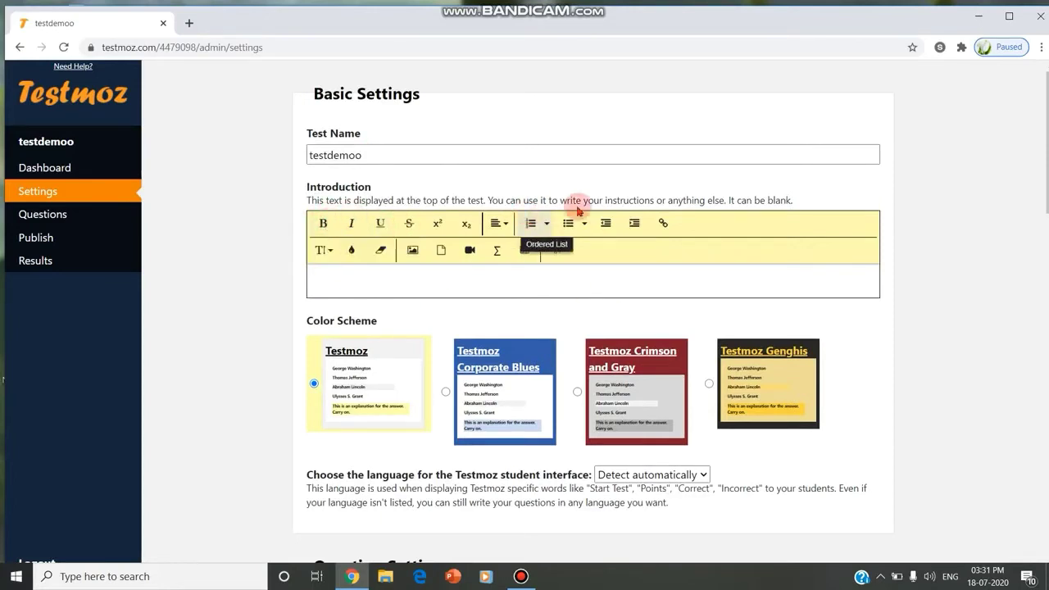
pyautogui.scroll(-2, 492, 265)
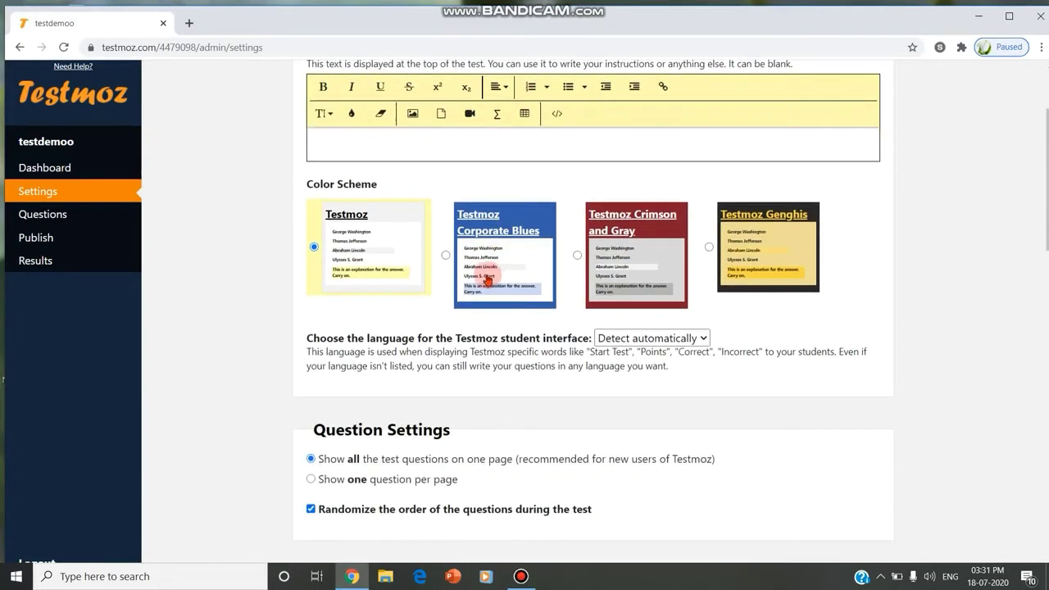
pyautogui.click(497, 232)
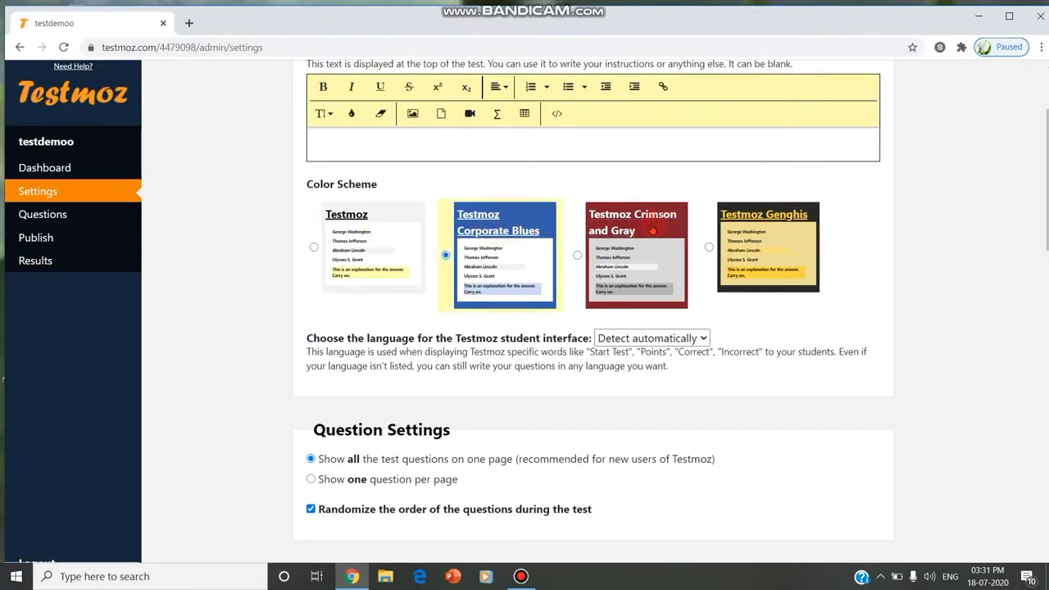
pyautogui.click(623, 240)
# Keep all questions on one page with randomized question order enabled
pyautogui.scroll(-1, 538, 343)
pyautogui.scroll(-3, 538, 343)
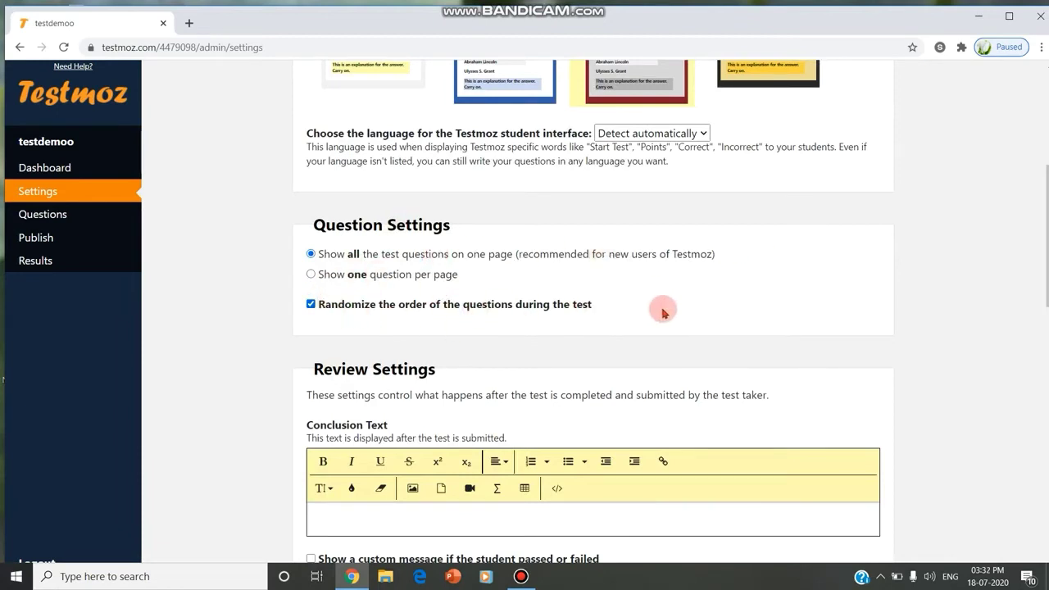
pyautogui.click(311, 304)
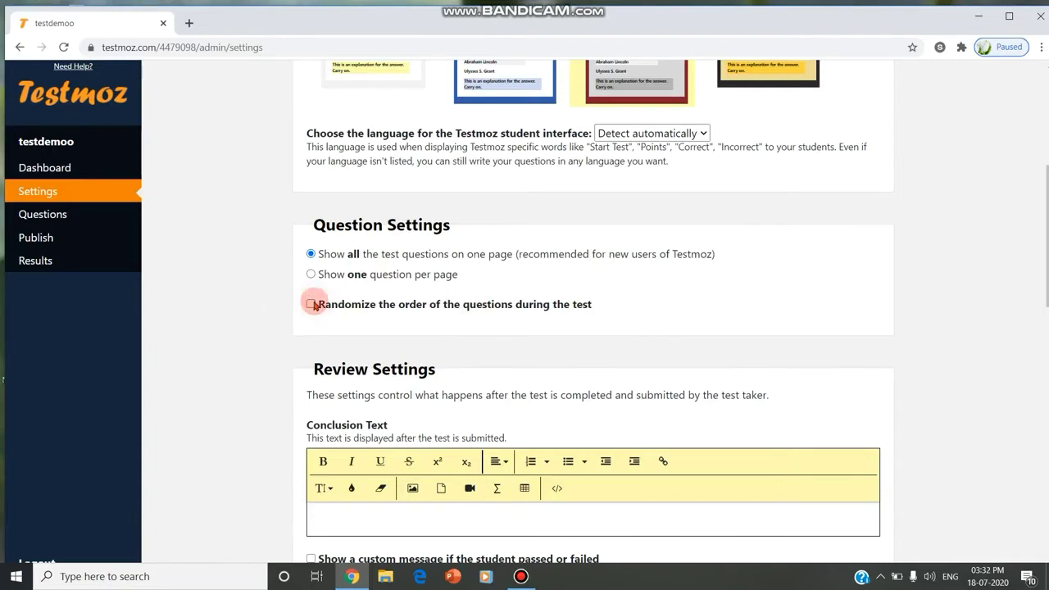
pyautogui.click(312, 304)
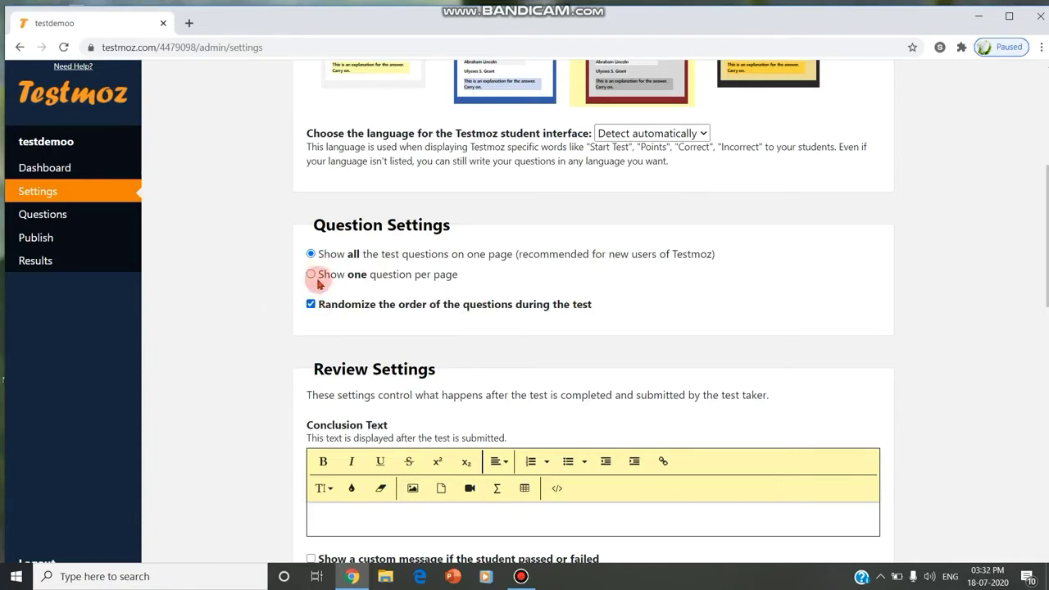
pyautogui.click(311, 275)
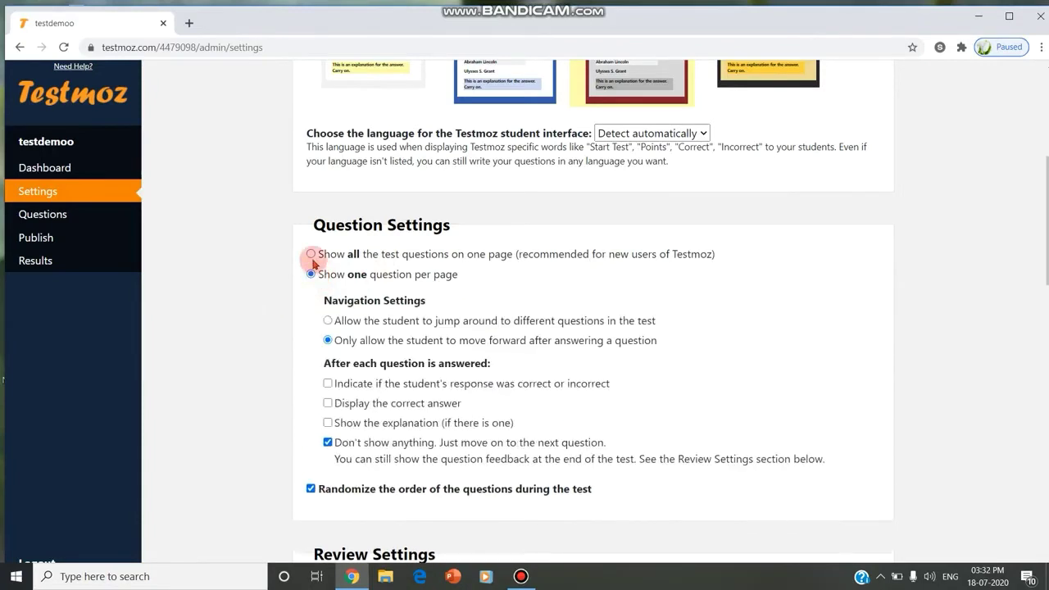
pyautogui.click(311, 253)
pyautogui.scroll(-3, 359, 320)
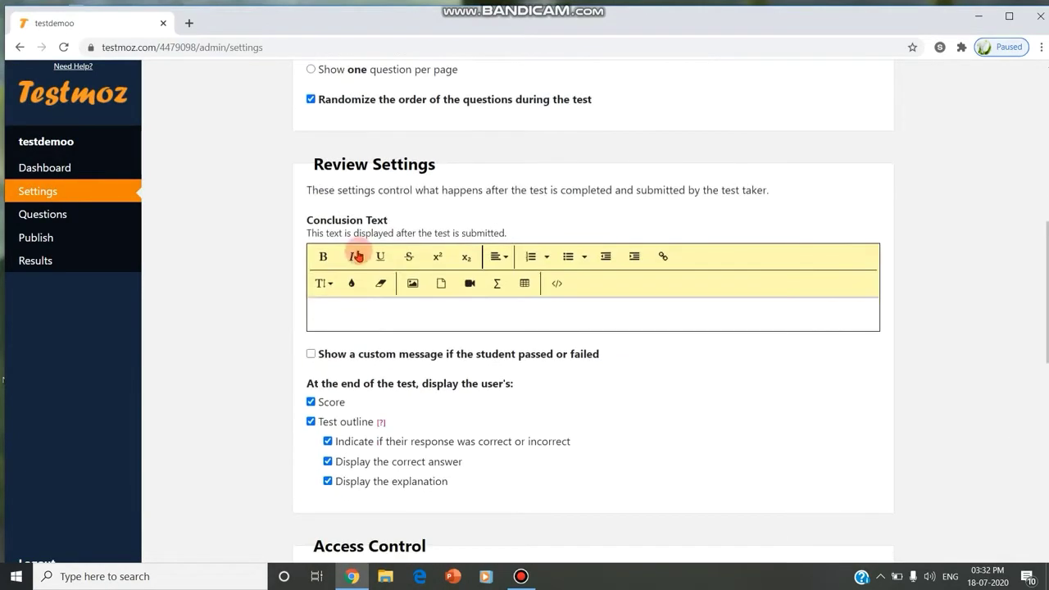
# Enable custom result messages: 40% passing score, 'congrats' for pass, 'try next time' for fail
pyautogui.click(312, 354)
pyautogui.scroll(-3, 391, 347)
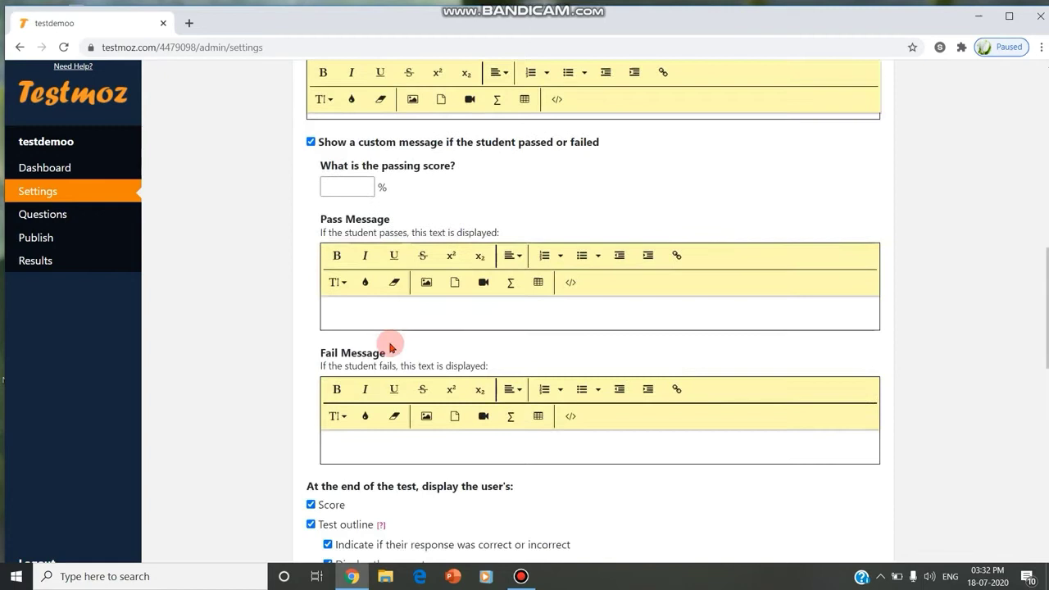
pyautogui.click(354, 190)
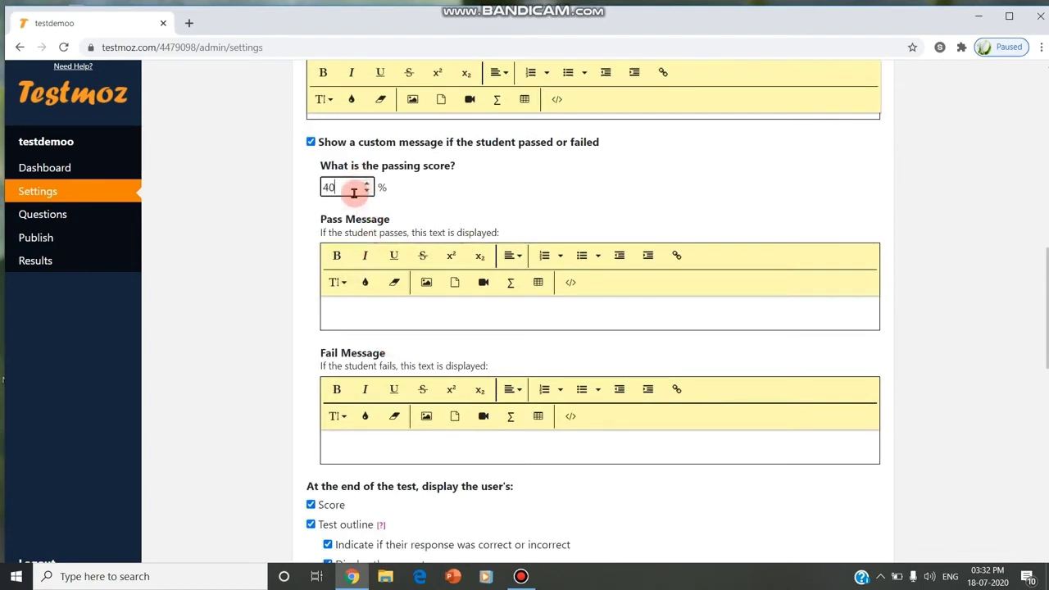
pyautogui.write('40')
pyautogui.click(349, 308)
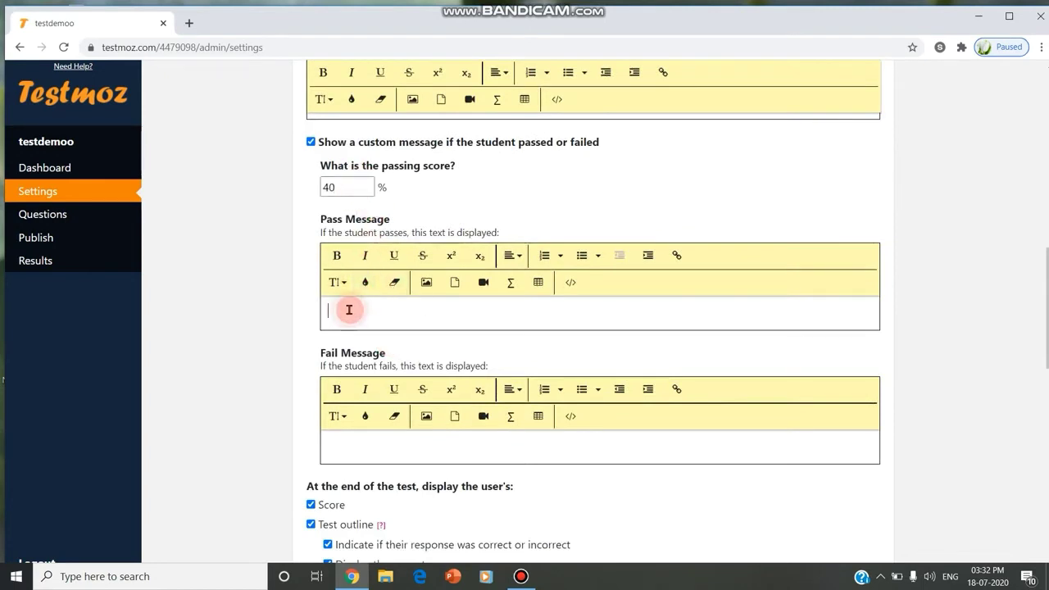
pyautogui.write('congrats')
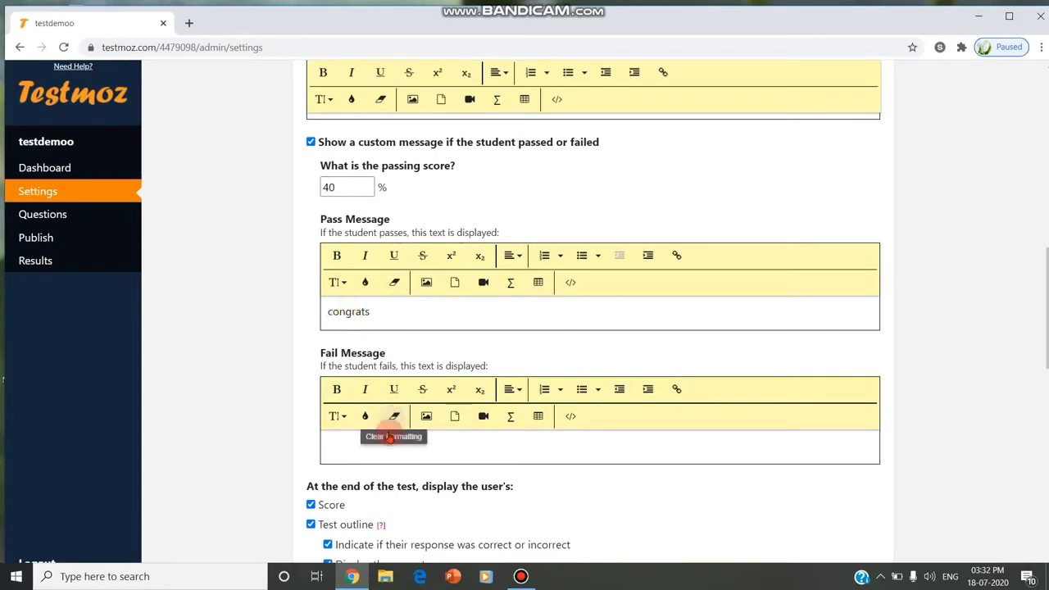
pyautogui.click(371, 457)
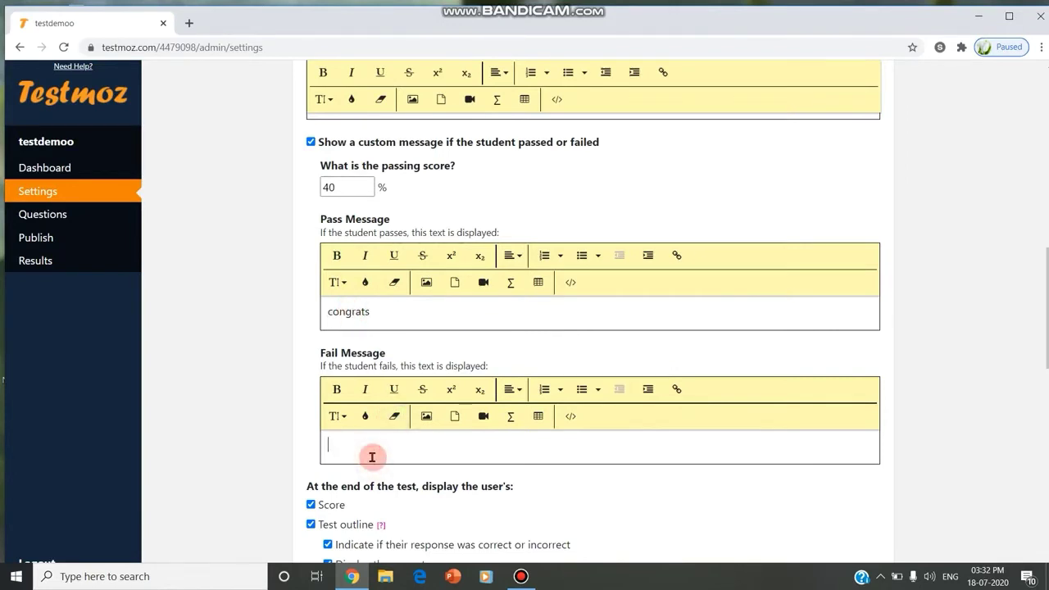
pyautogui.write('try next time')
pyautogui.scroll(-3, 386, 497)
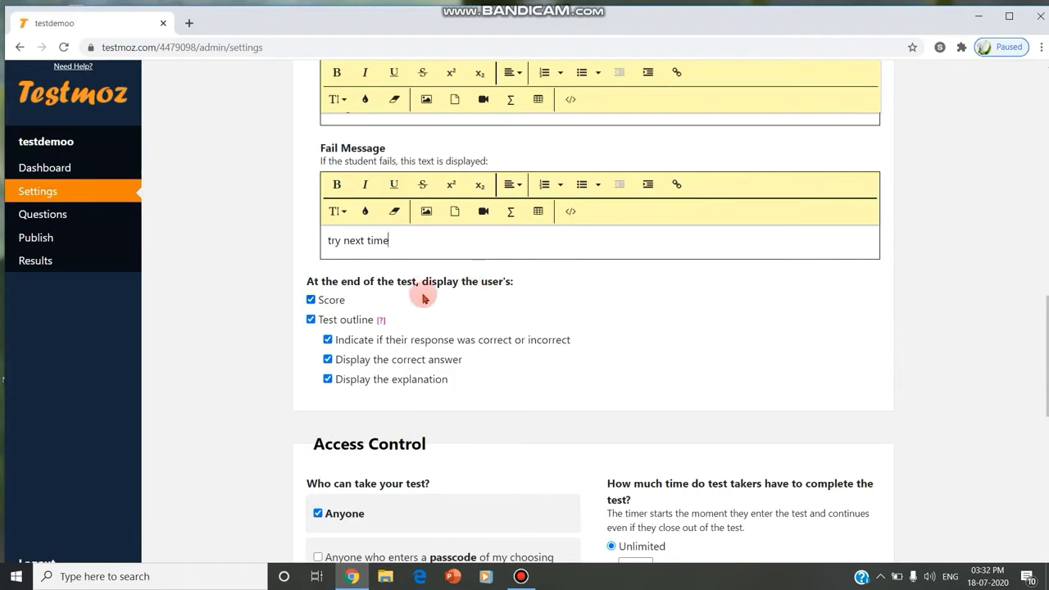
pyautogui.scroll(-1, 480, 373)
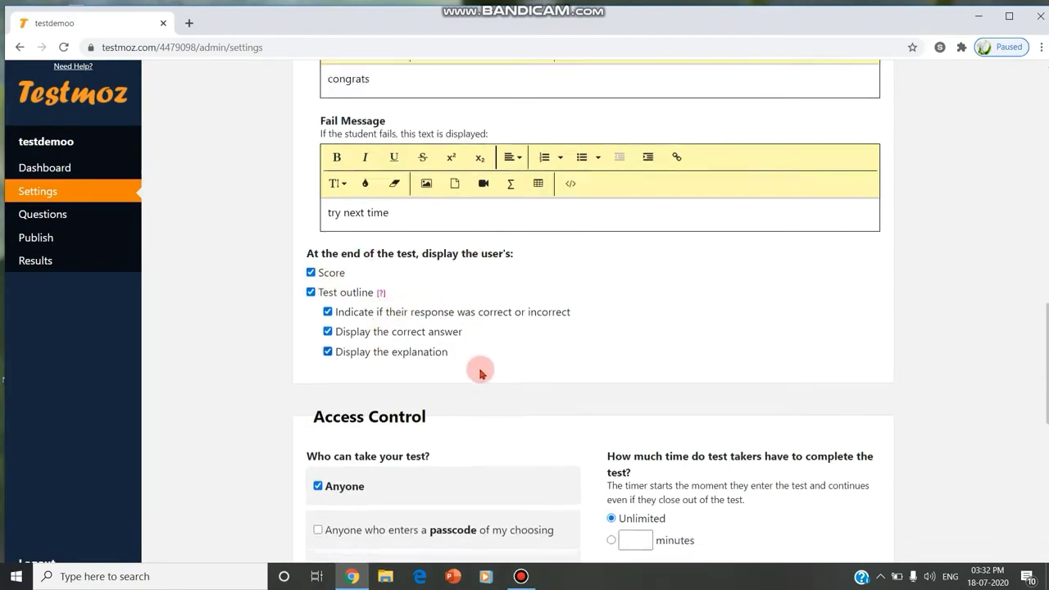
pyautogui.scroll(-2, 480, 372)
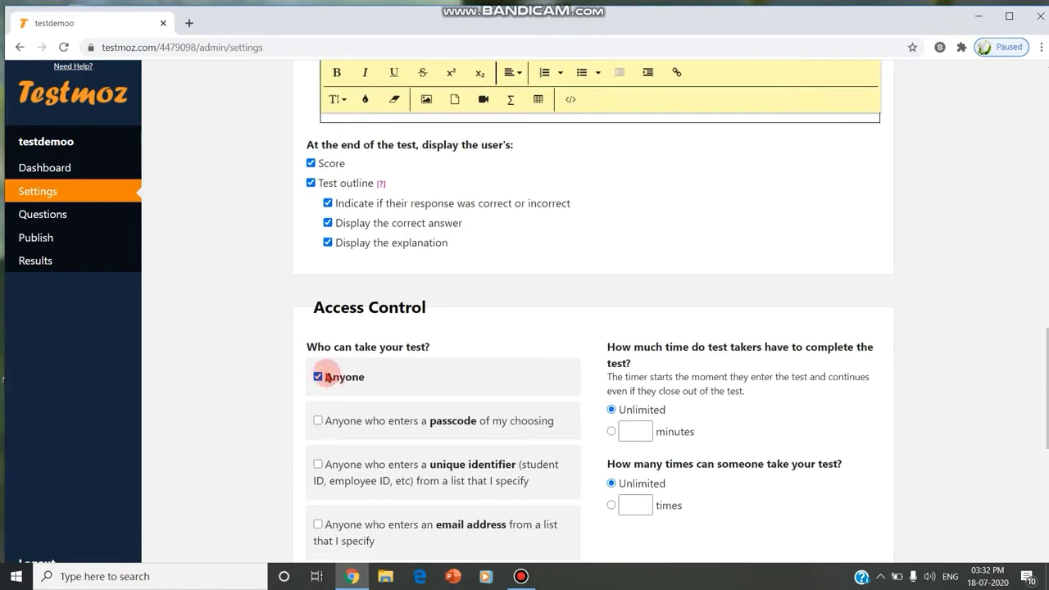
# Try a passcode requirement under Access Control, then return to letting anyone take the test
pyautogui.click(318, 377)
pyautogui.click(319, 422)
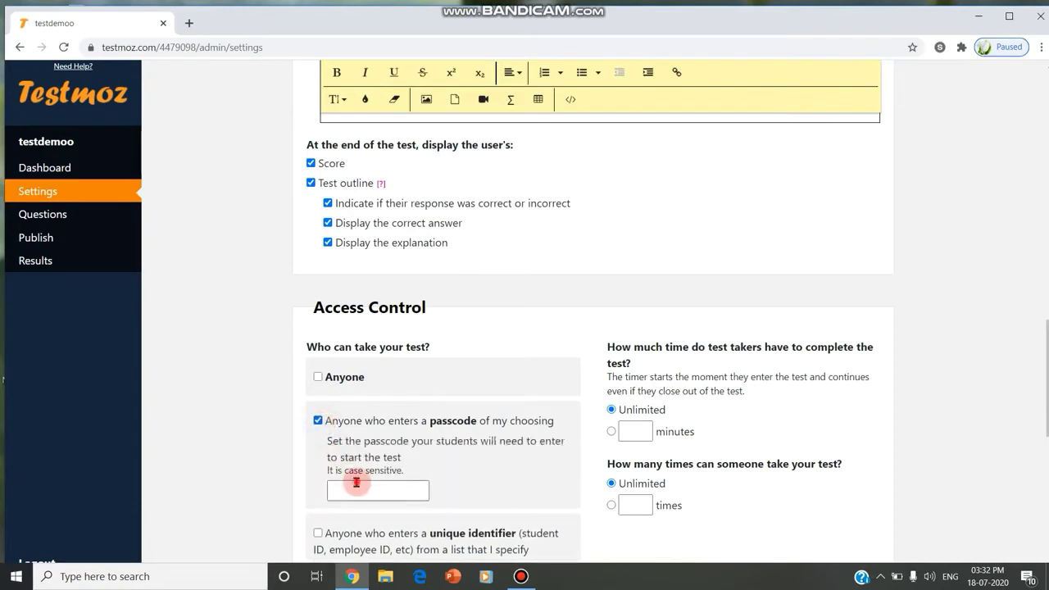
pyautogui.click(357, 484)
pyautogui.write('testcode')
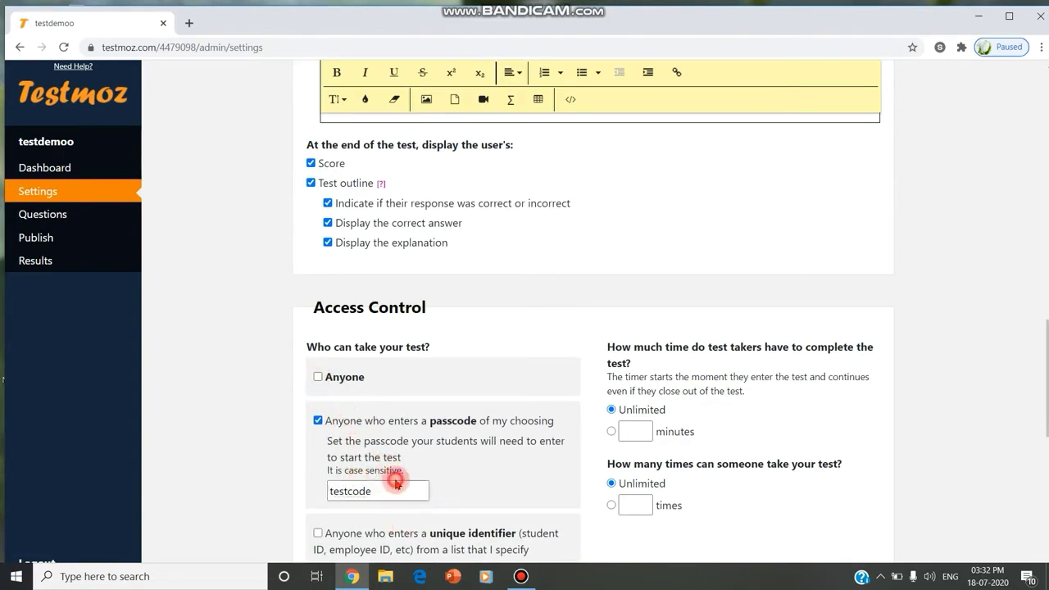
pyautogui.moveTo(394, 490); pyautogui.dragTo(251, 492)
pyautogui.write('xyz')
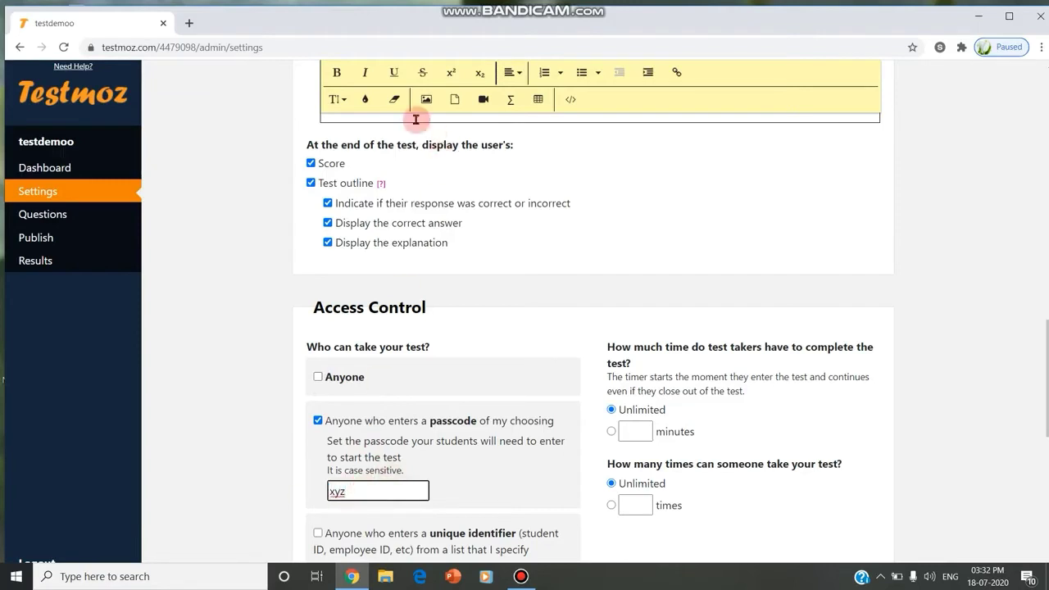
pyautogui.click(345, 379)
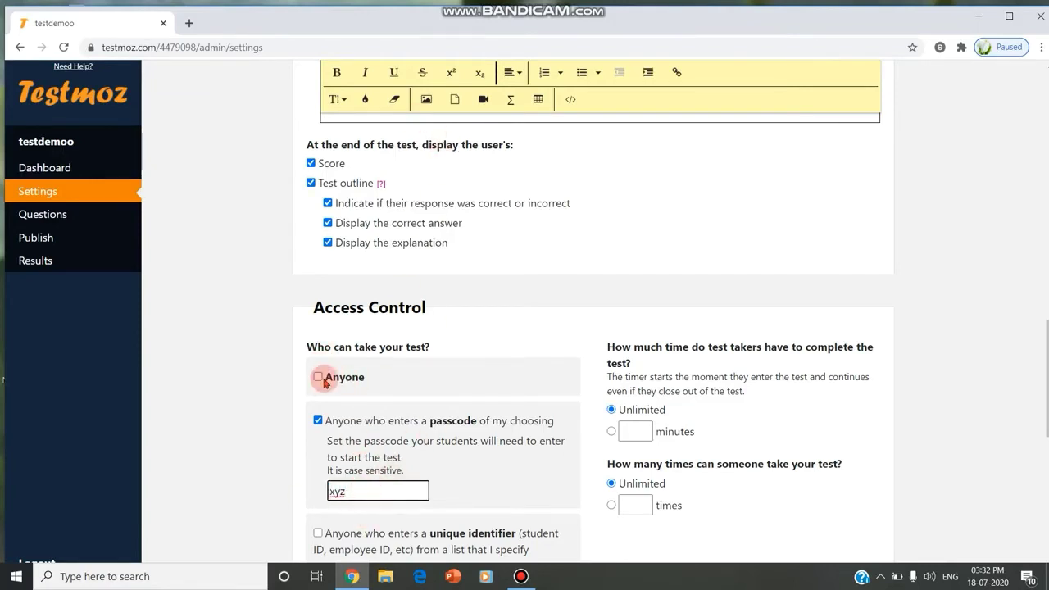
# Set a 30-minute time limit and allow the test to be taken only 1 time
pyautogui.scroll(-2, 639, 355)
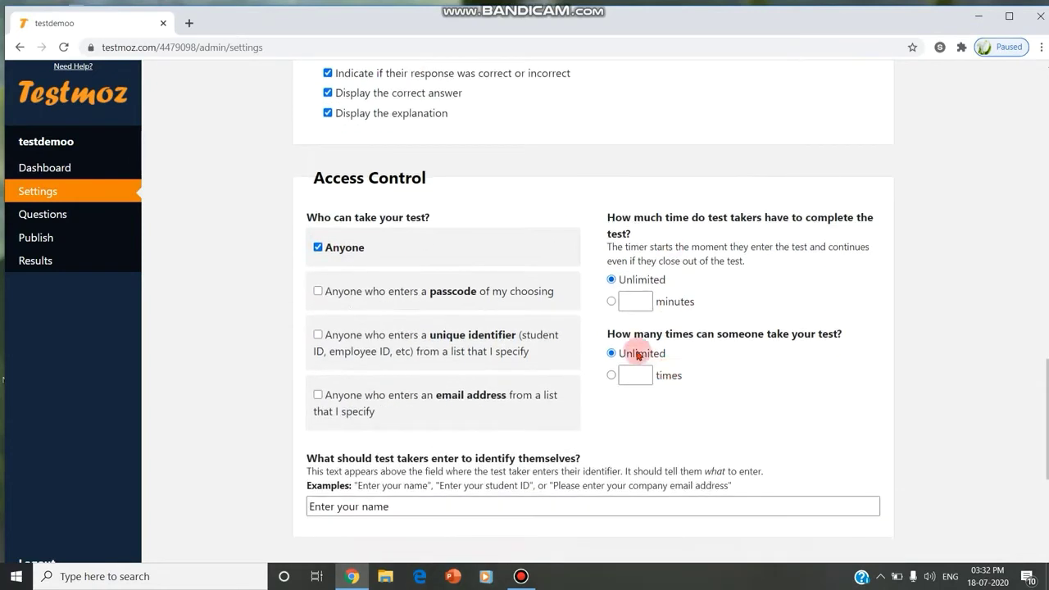
pyautogui.click(634, 300)
pyautogui.click(662, 354)
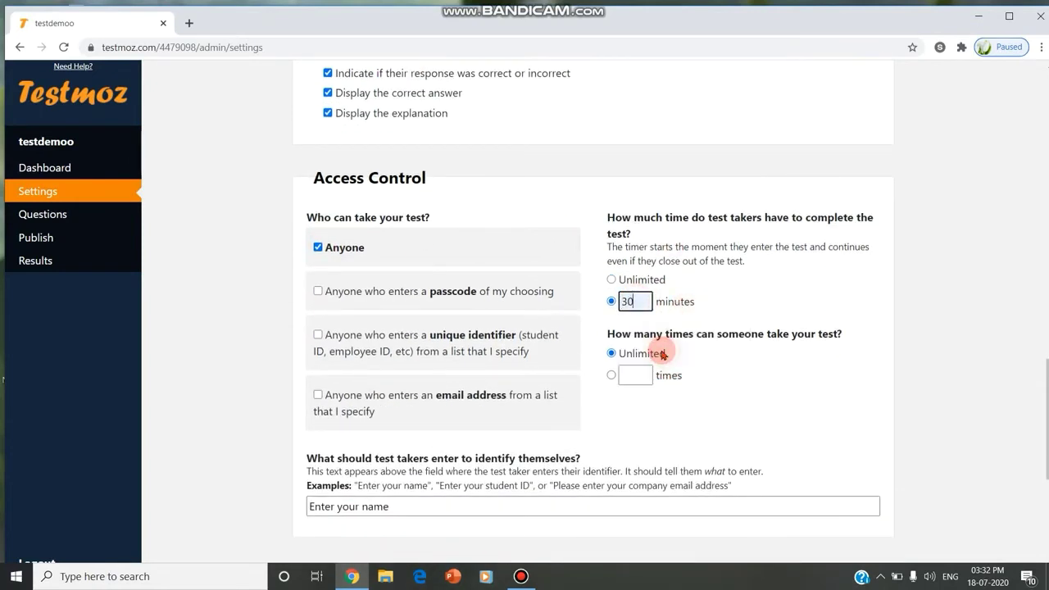
pyautogui.click(637, 375)
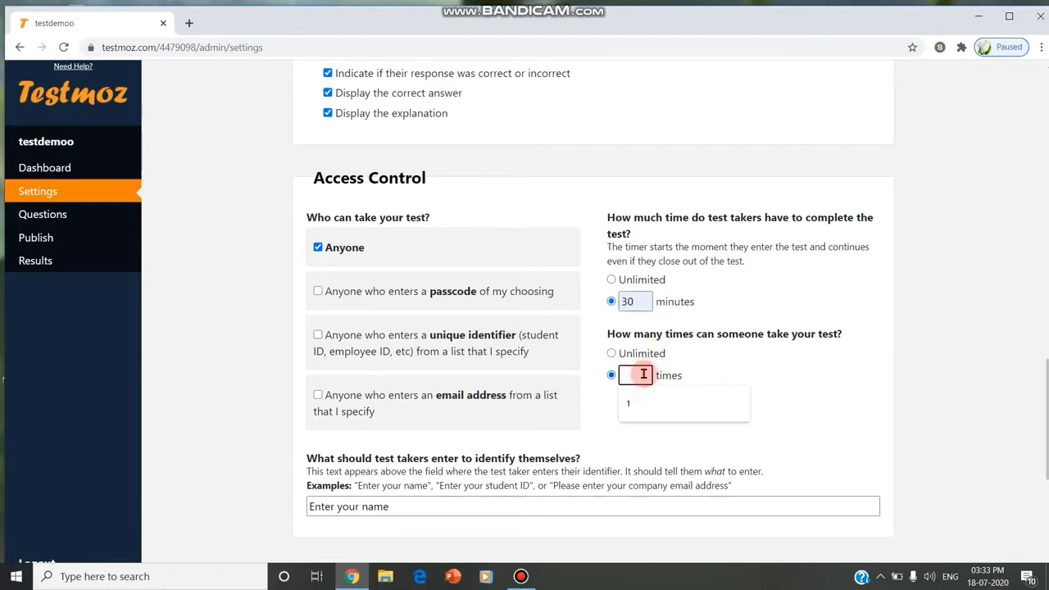
pyautogui.write('1')
pyautogui.scroll(-3, 734, 361)
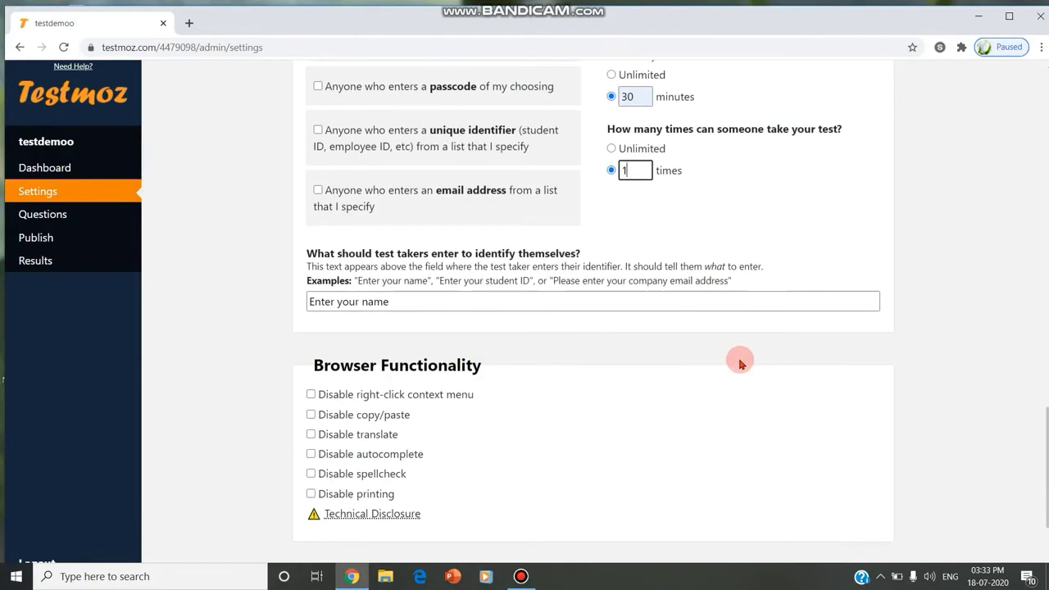
# Review the student identification prompt examples and save the test settings
pyautogui.click(432, 307)
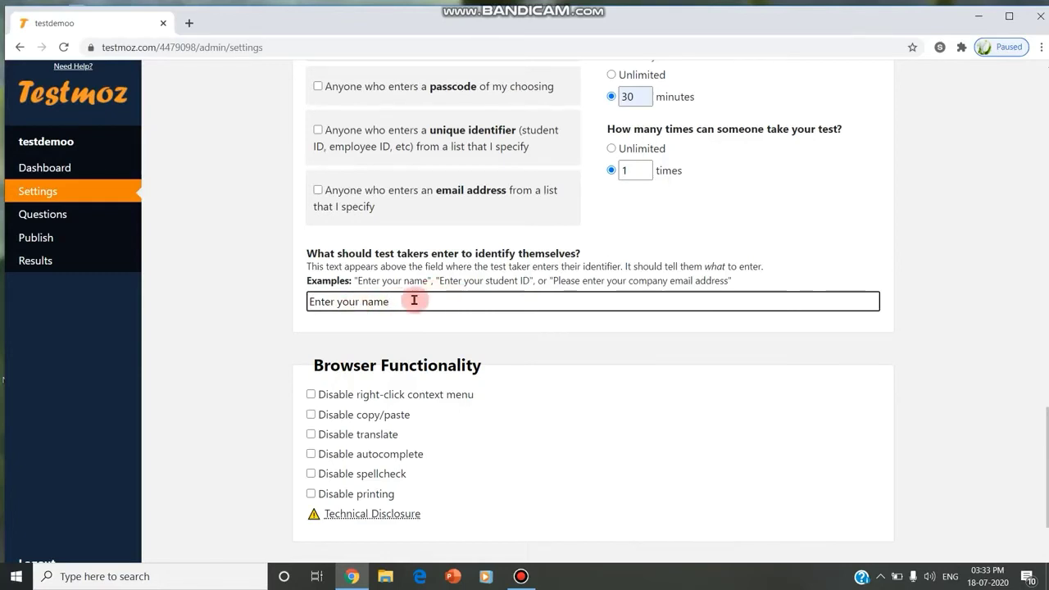
pyautogui.moveTo(452, 281); pyautogui.dragTo(732, 279)
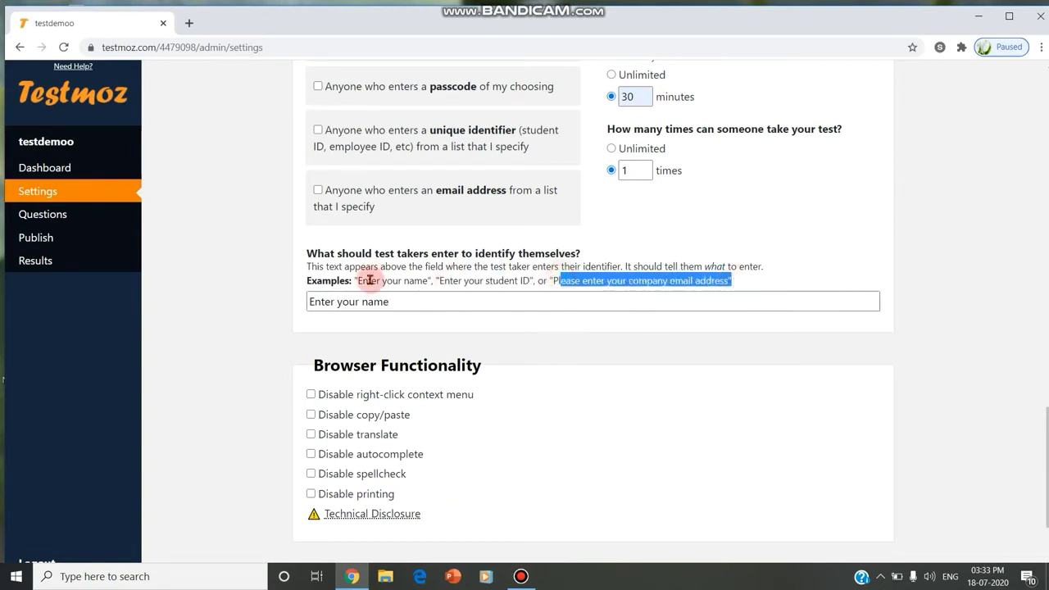
pyautogui.moveTo(360, 280); pyautogui.dragTo(537, 280)
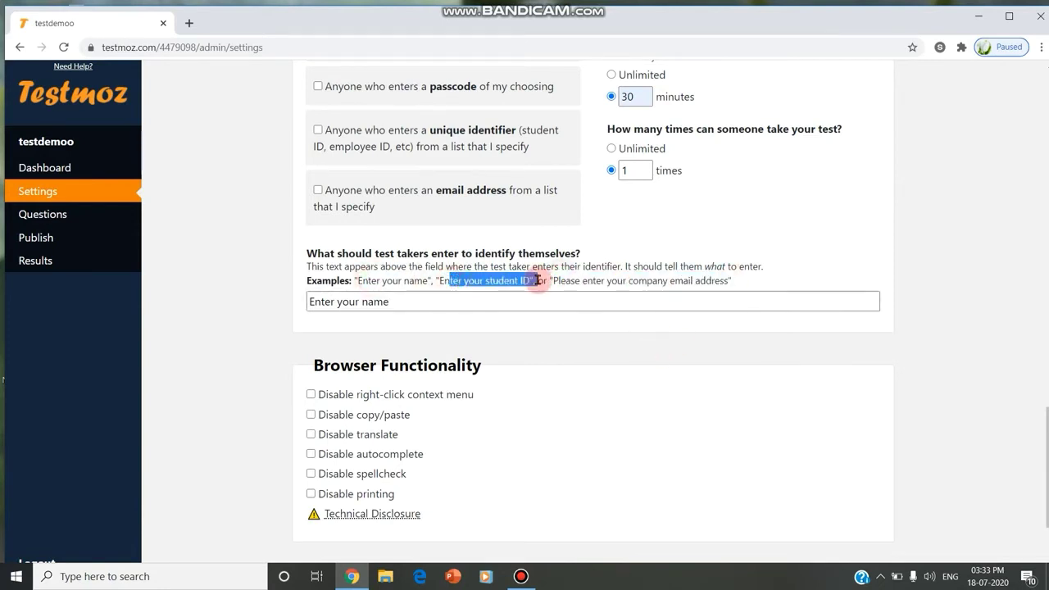
pyautogui.scroll(-2, 485, 314)
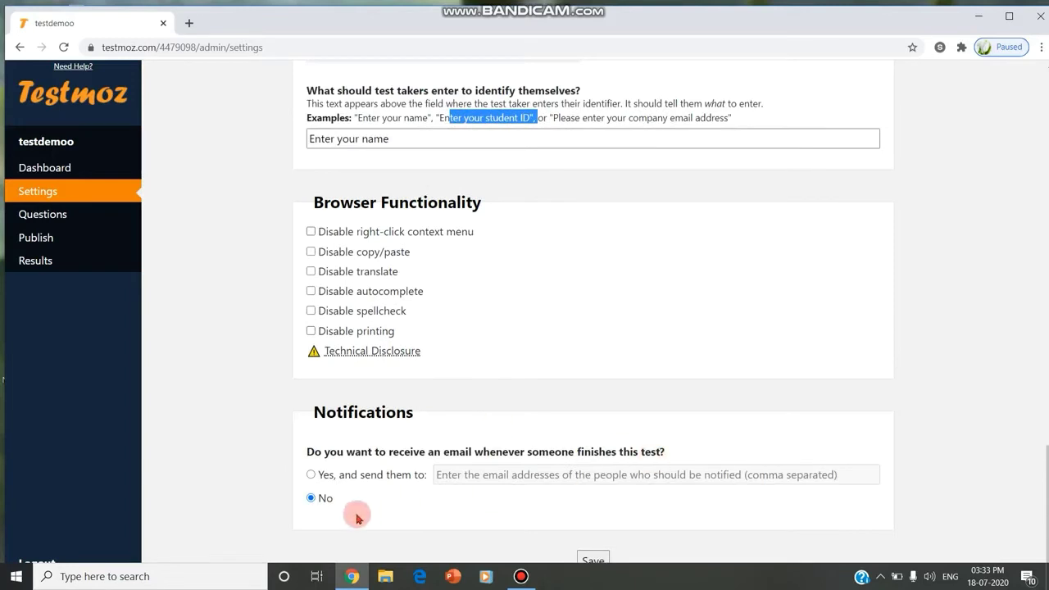
pyautogui.click(595, 560)
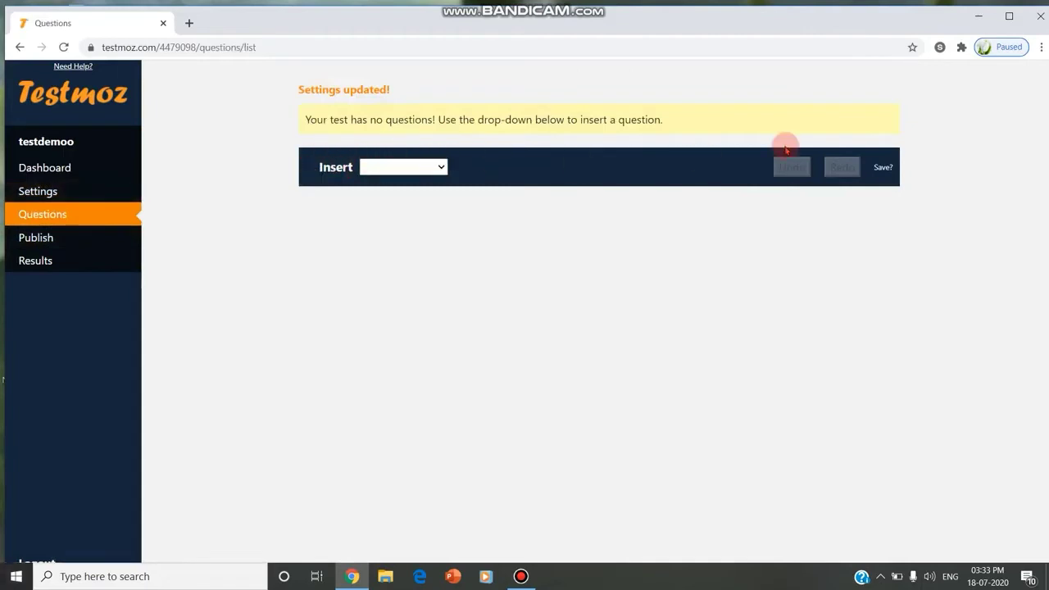
# Add a graded True/False question 'ROM is Read Only Memory' with True correct, and save it
pyautogui.click(421, 164)
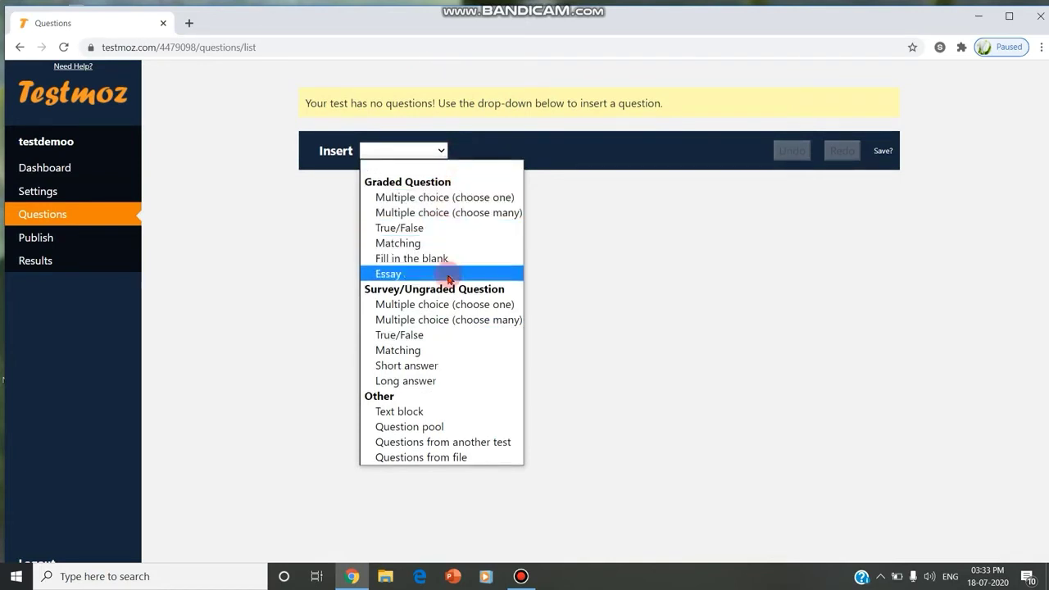
pyautogui.click(442, 227)
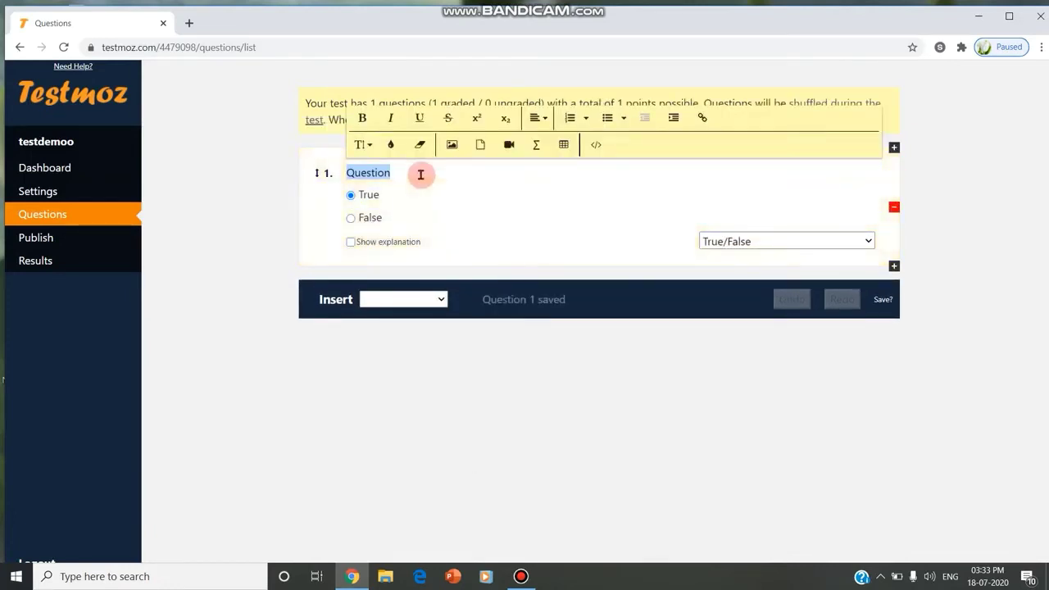
pyautogui.write('Exp')
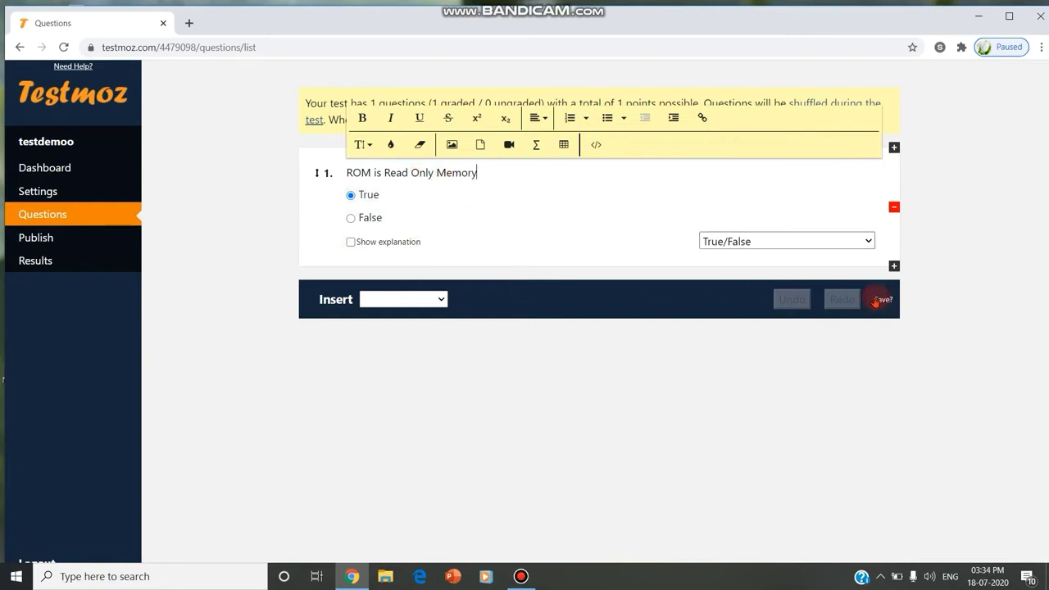
pyautogui.click(882, 299)
pyautogui.click(631, 124)
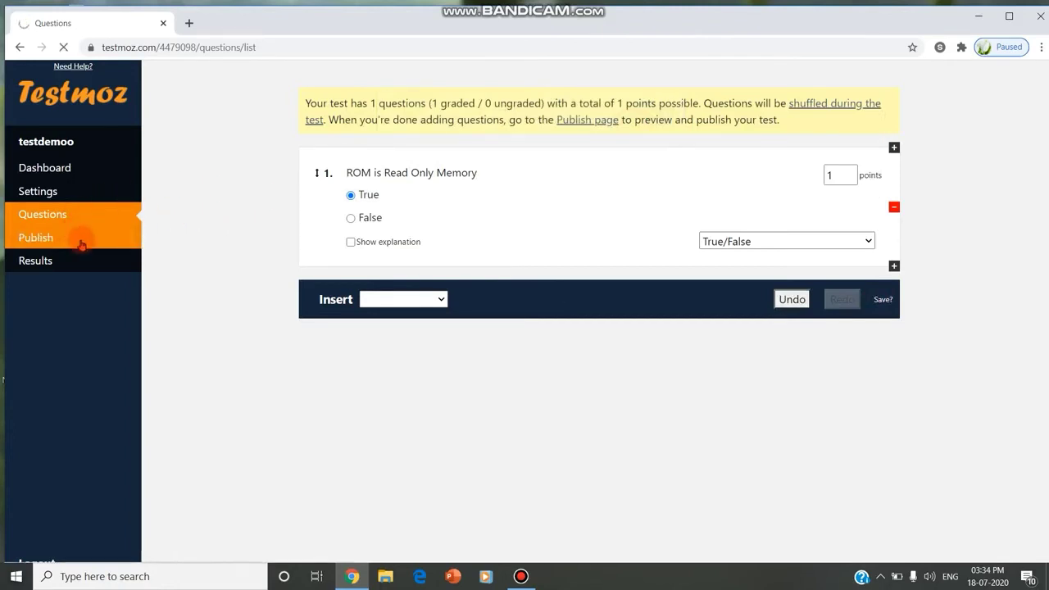
# Download the quiz as Word document quiz_4479098.doc, open it, and publish testdemoo
pyautogui.click(82, 238)
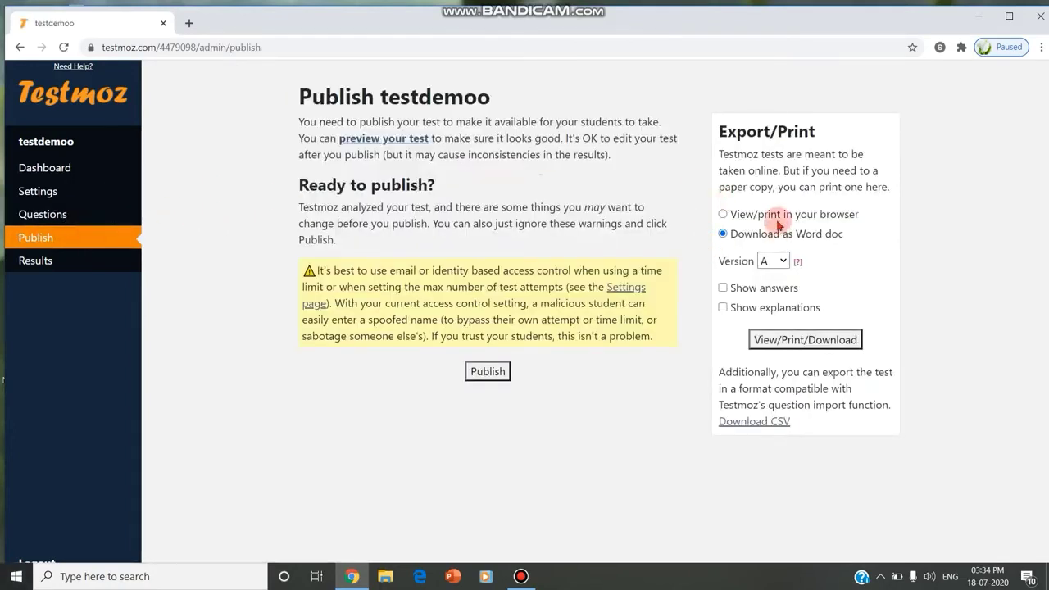
pyautogui.click(811, 341)
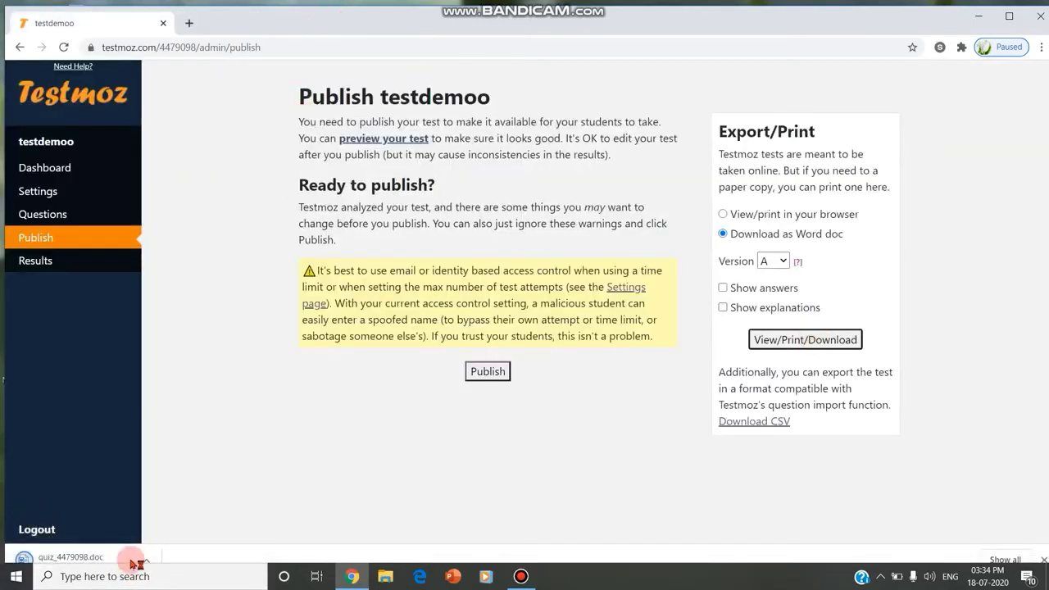
pyautogui.click(130, 554)
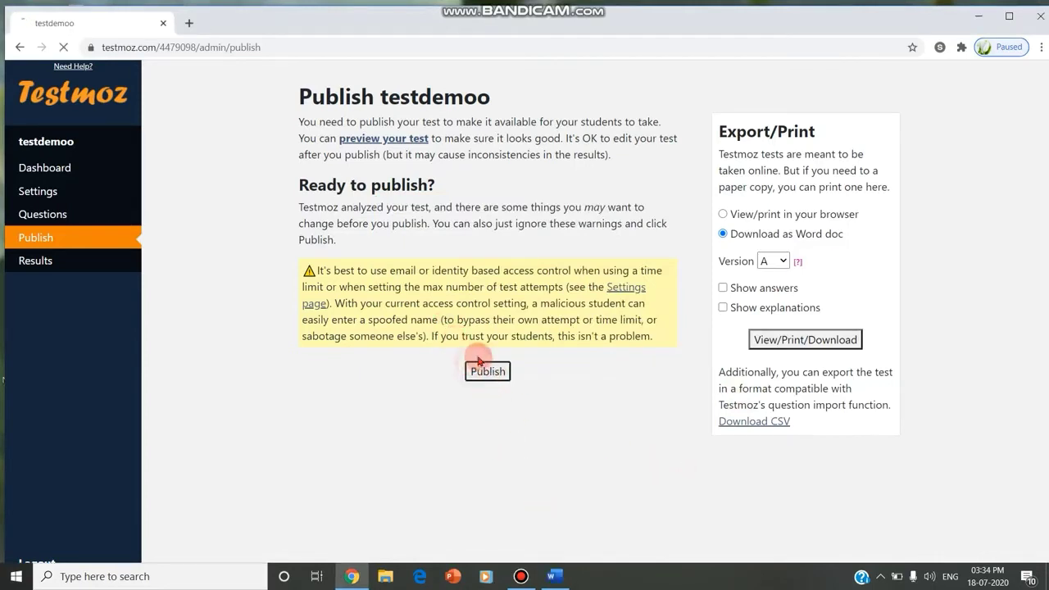
pyautogui.click(477, 370)
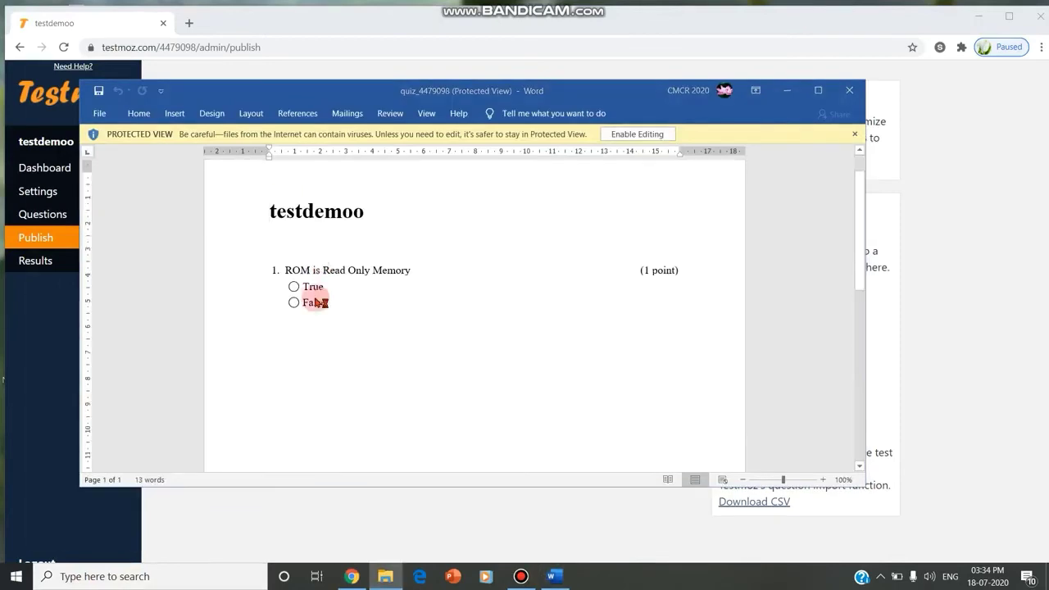
# Maximize quiz_4479098.doc in Word to read it, then minimize it back to the Publish page
pyautogui.press('super+e')
pyautogui.click(964, 9)
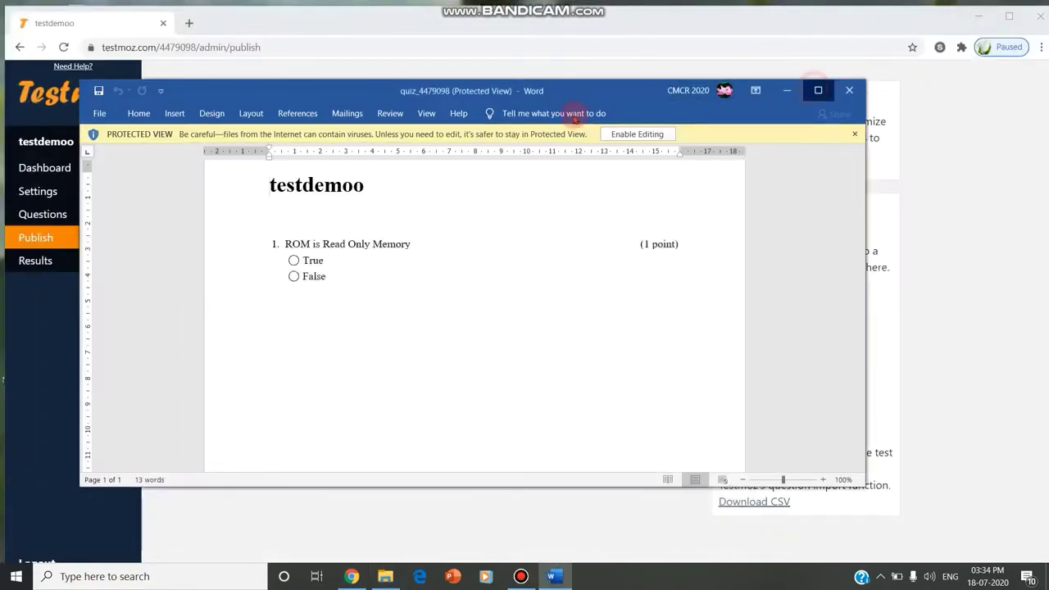
pyautogui.click(818, 90)
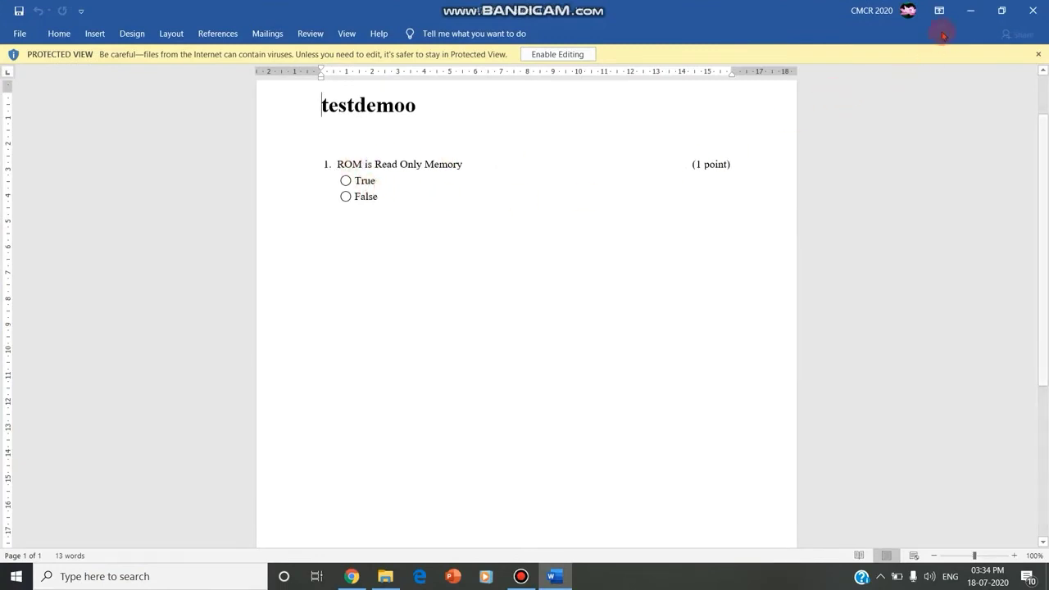
pyautogui.click(971, 11)
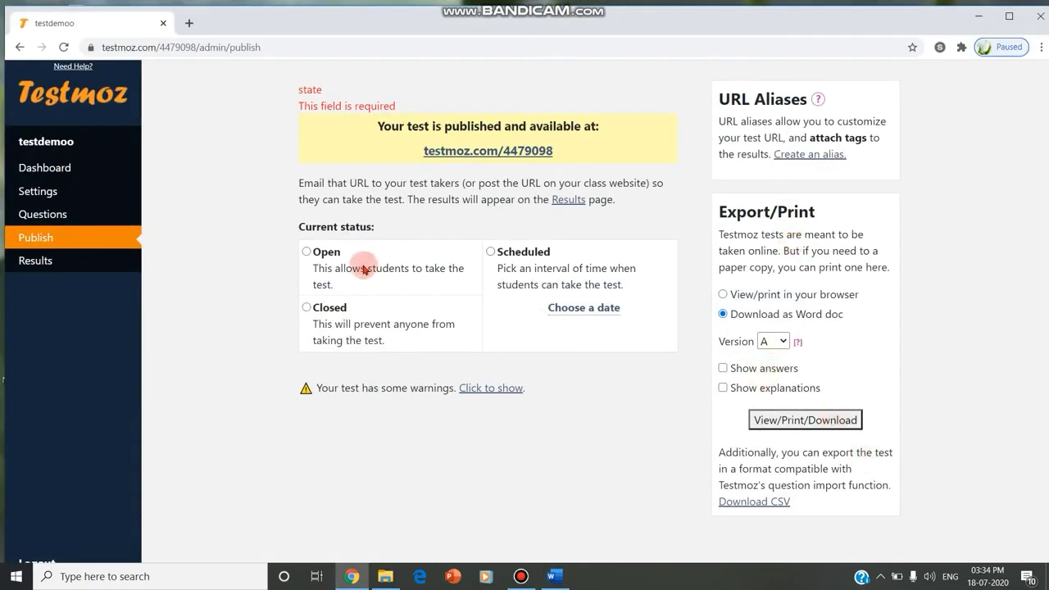
# Set testdemoo's status to Open and paste its link testmoz.com/4479098 into a new tab
pyautogui.click(309, 253)
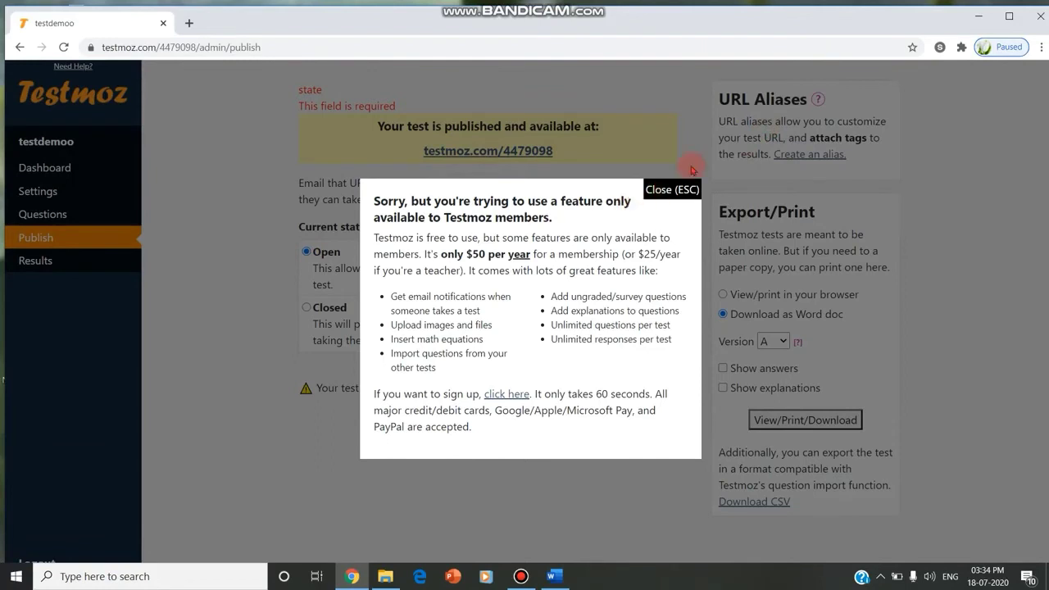
pyautogui.click(673, 189)
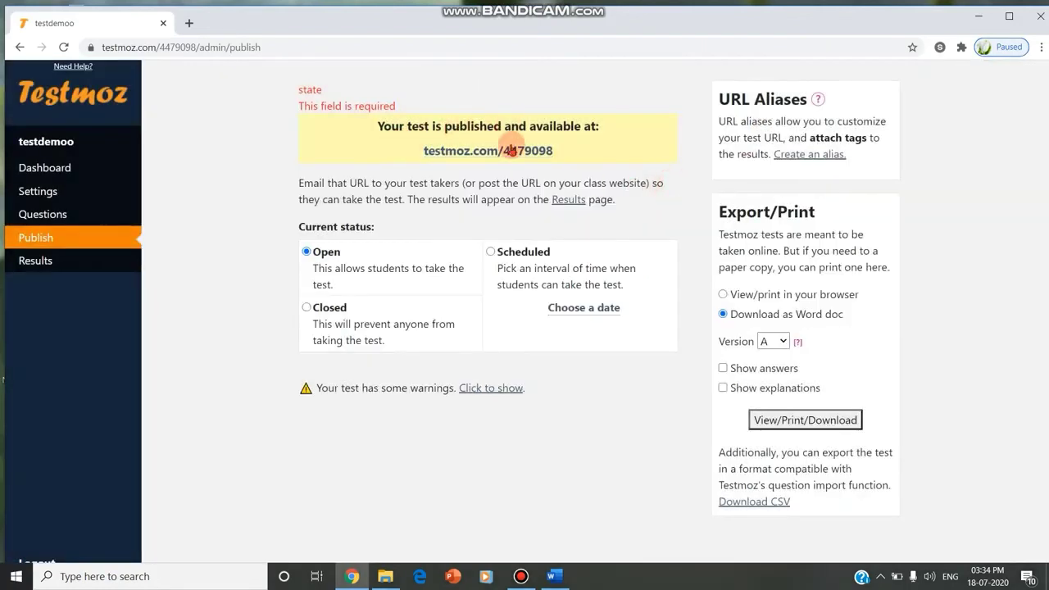
pyautogui.moveTo(574, 151); pyautogui.dragTo(423, 154)
pyautogui.hotkey('ctrl', 'c')
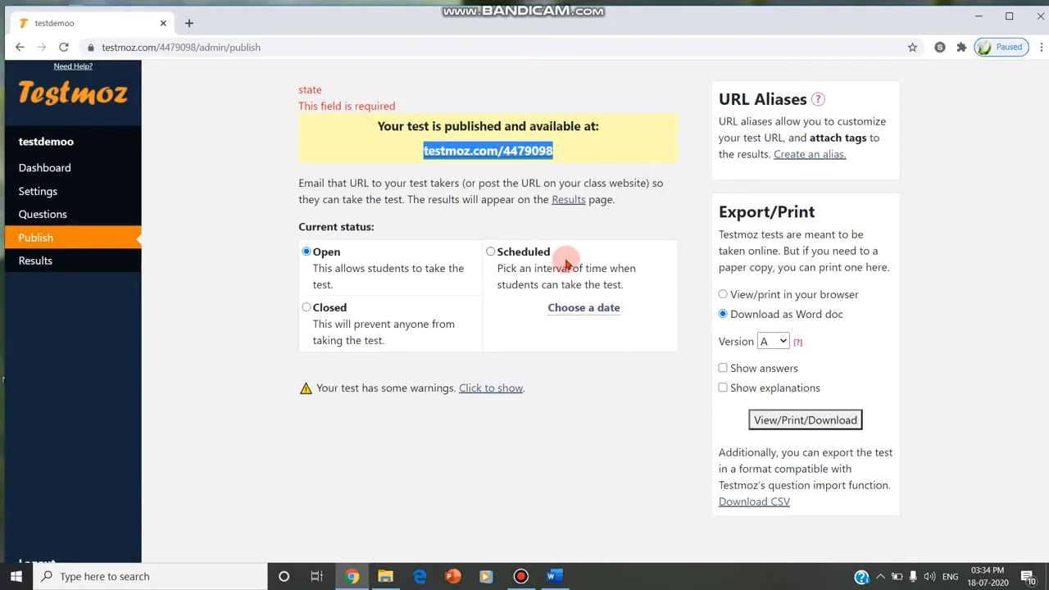
pyautogui.click(186, 24)
pyautogui.hotkey('ctrl', 'v')
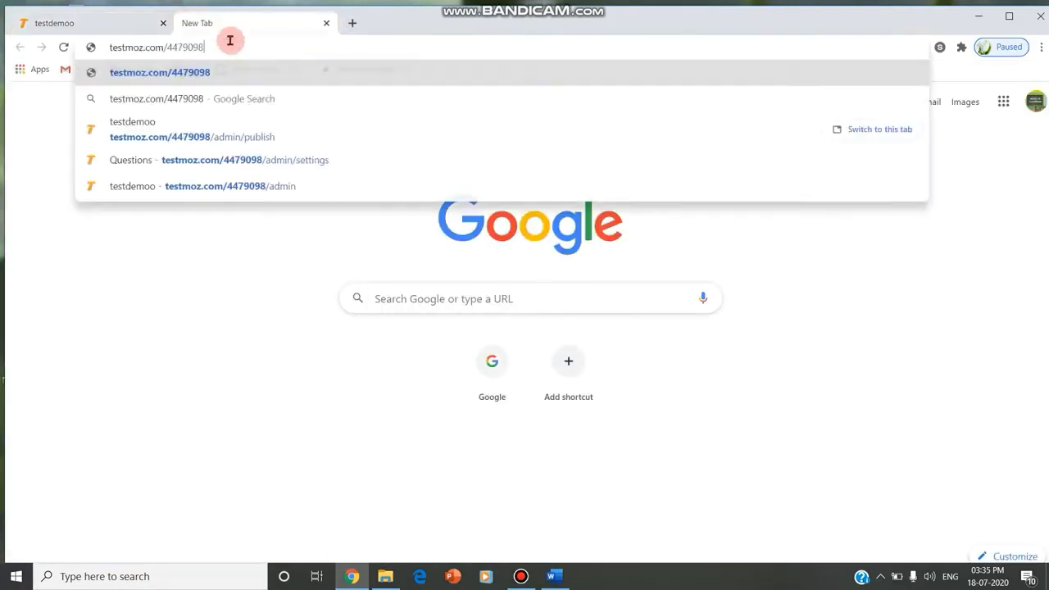
# Log in as a student by name, answer True, submit for a 100% score, and log out
pyautogui.press('Return')
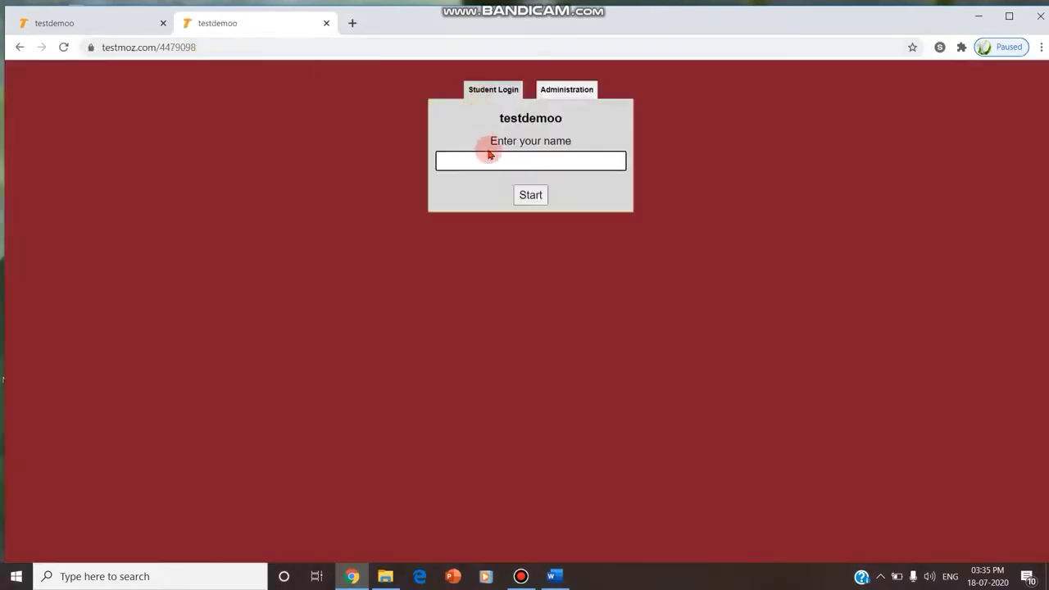
pyautogui.click(495, 91)
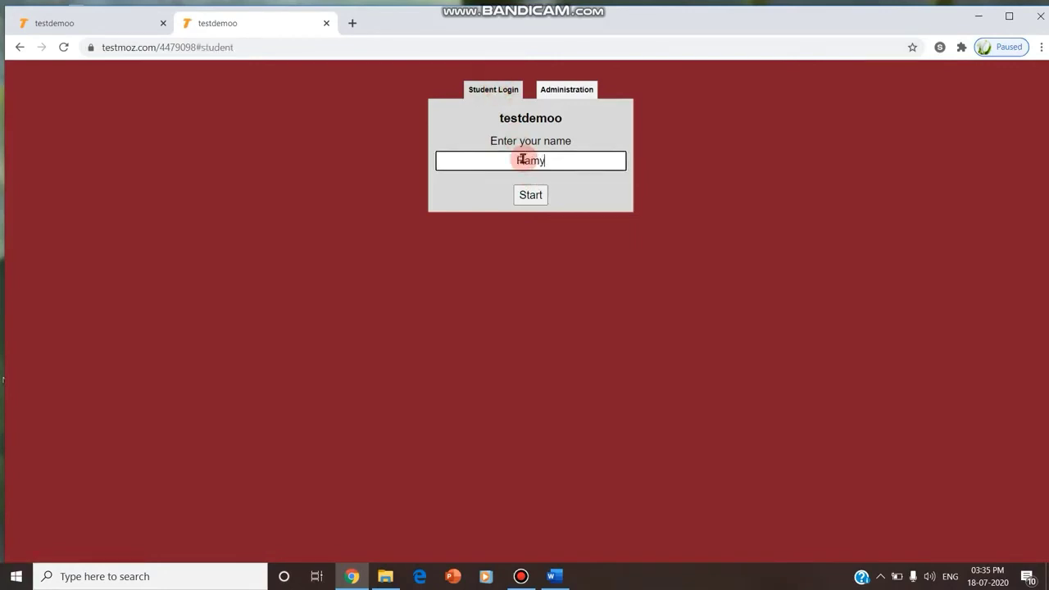
pyautogui.write('Ramya')
pyautogui.click(528, 195)
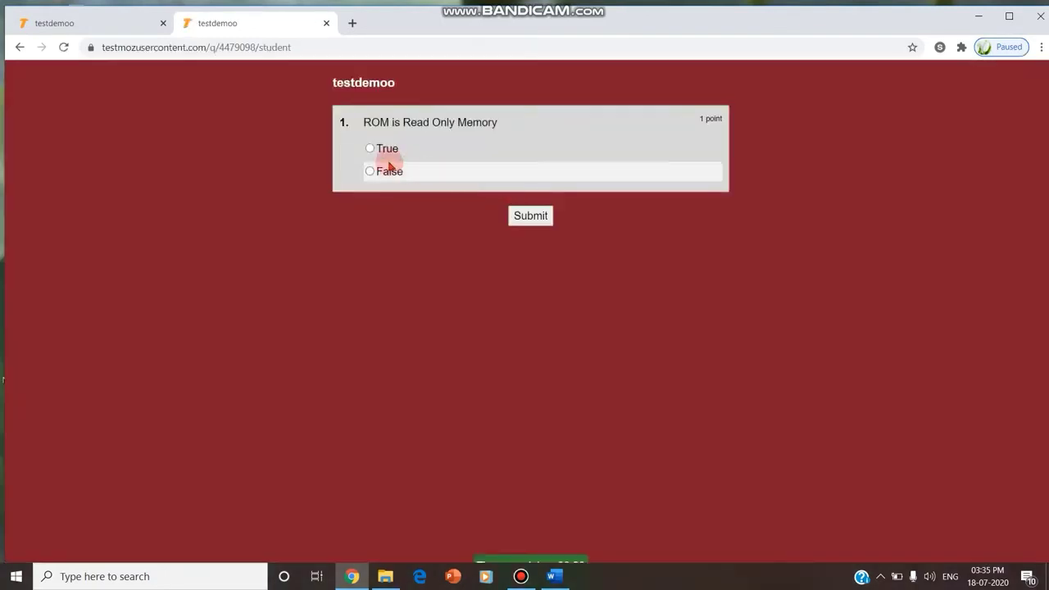
pyautogui.click(379, 151)
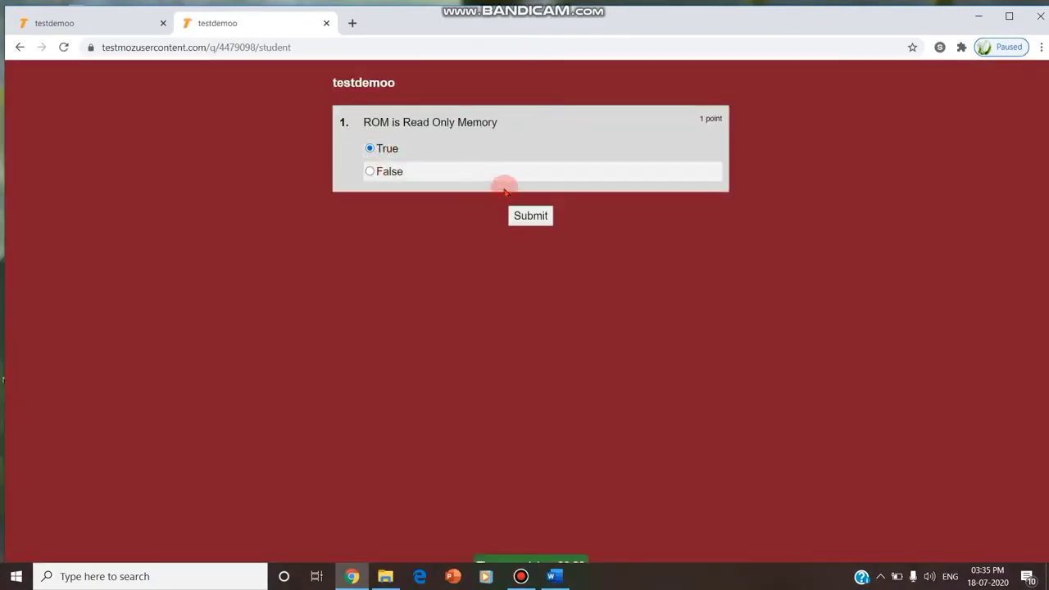
pyautogui.click(533, 221)
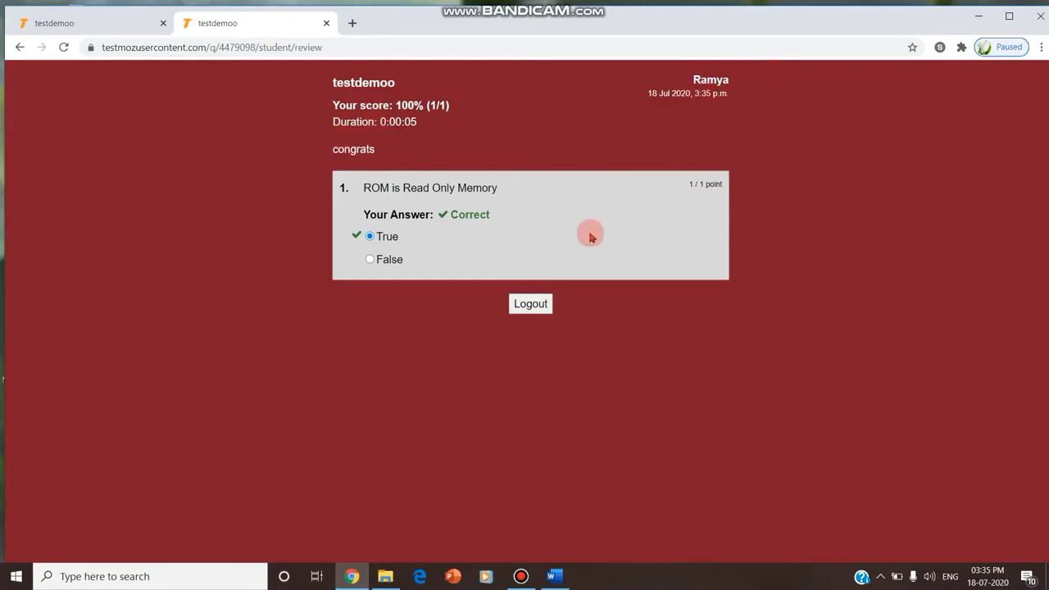
pyautogui.click(530, 304)
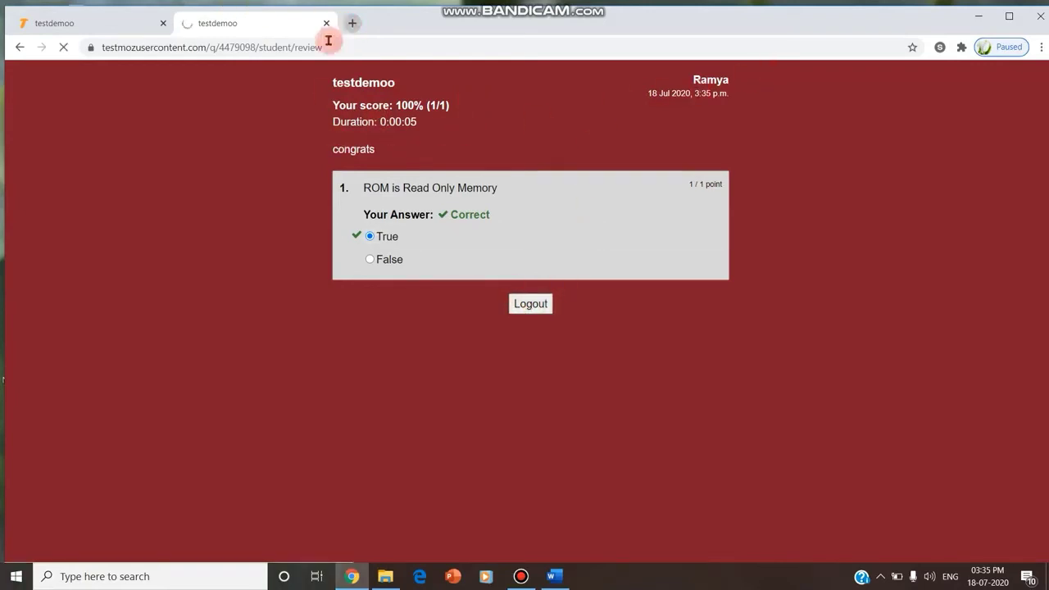
# Load testmoz.com/4479098 in a new tab and start the test under another student's name
pyautogui.click(352, 23)
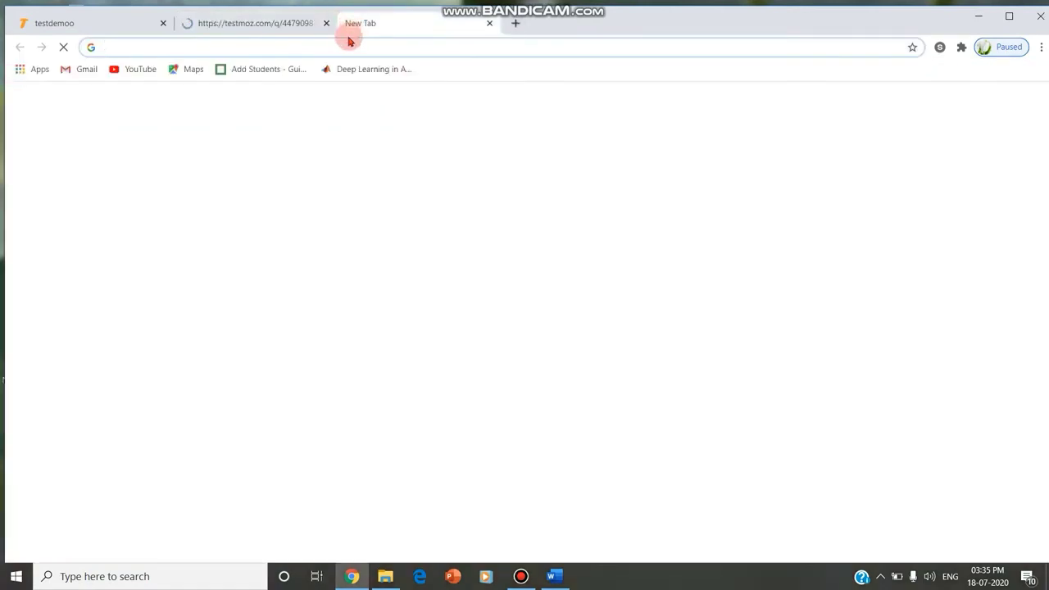
pyautogui.hotkey('ctrl', 'v')
pyautogui.press('Return')
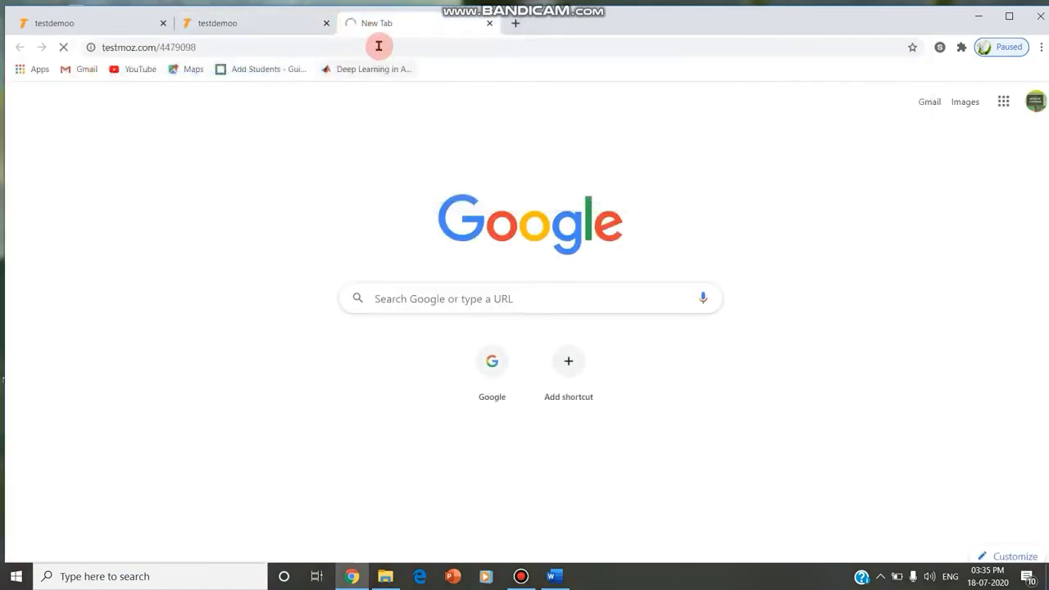
pyautogui.press('Return')
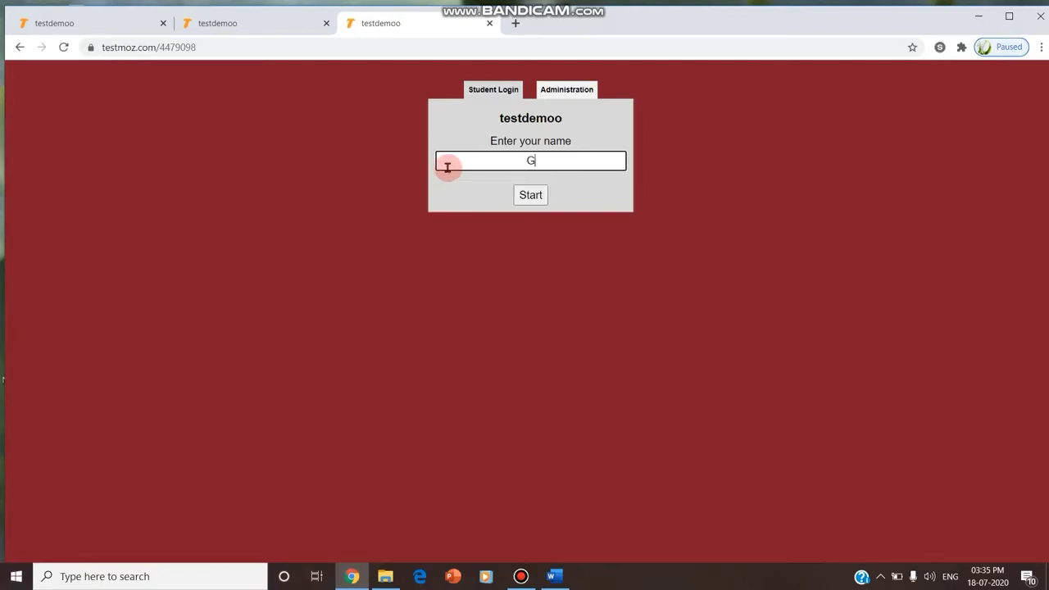
pyautogui.write('Gomathi')
pyautogui.click(530, 195)
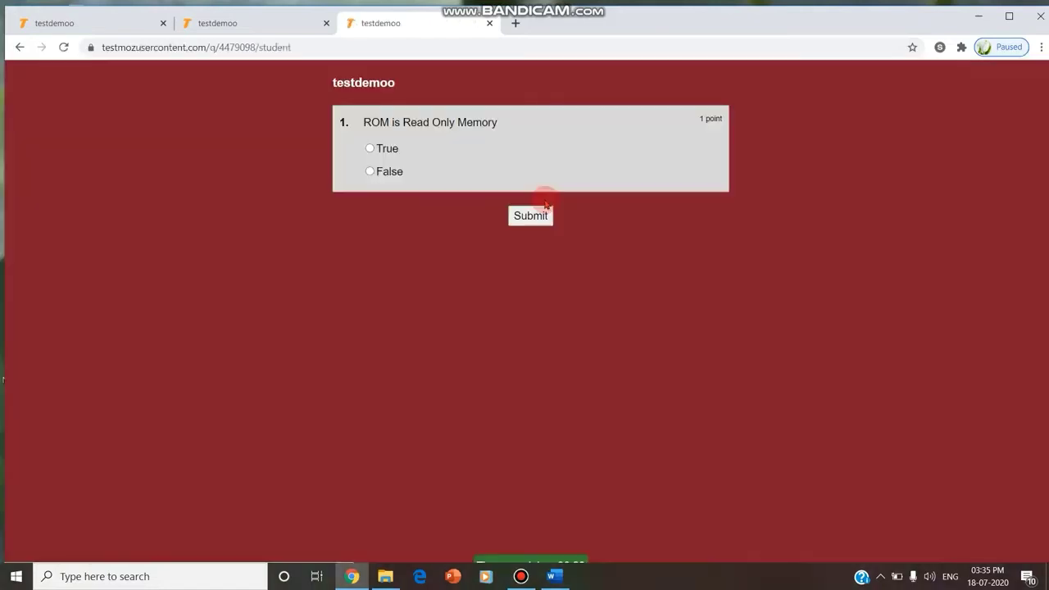
# Answer False and submit, getting 0% with the 'try next time' message
pyautogui.click(393, 170)
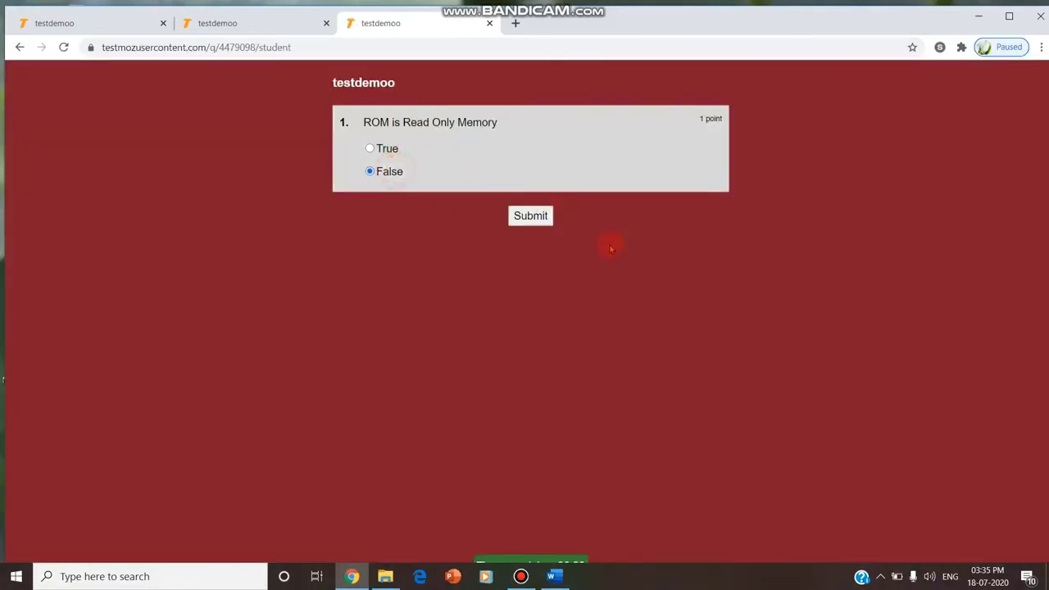
pyautogui.click(533, 218)
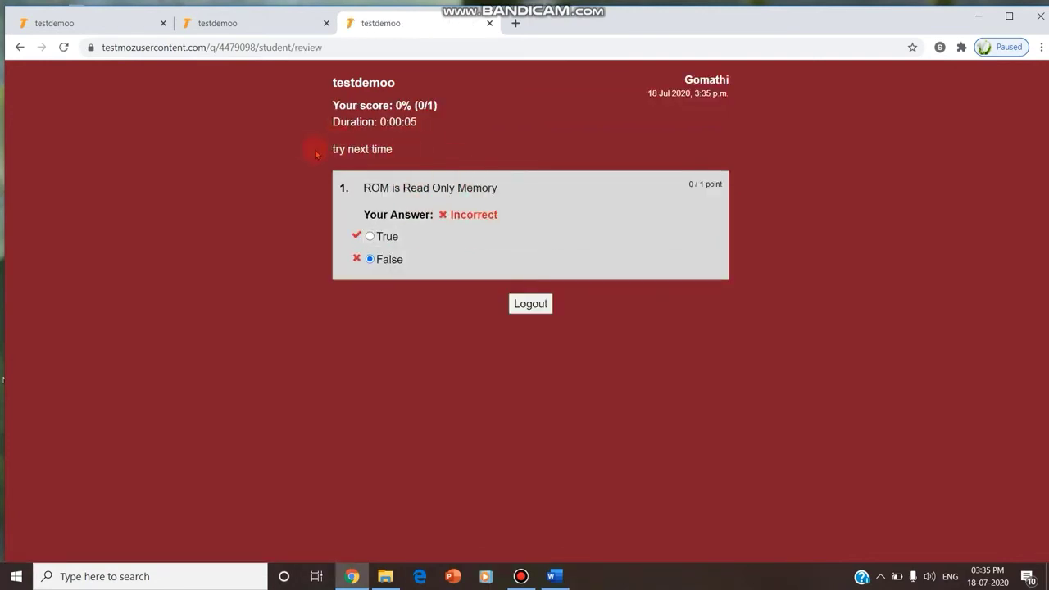
pyautogui.moveTo(422, 151); pyautogui.dragTo(441, 143)
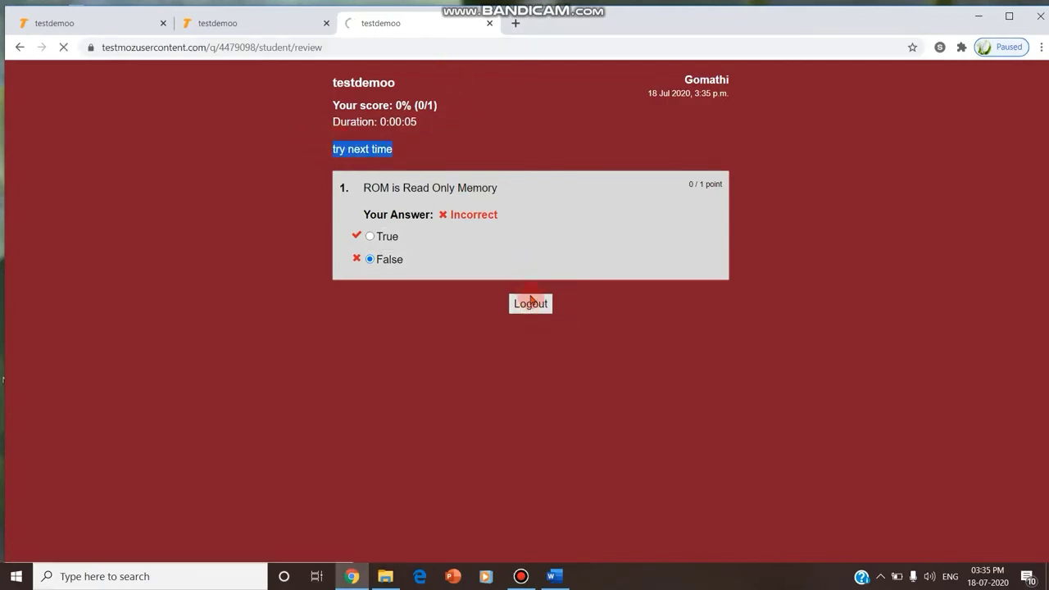
pyautogui.click(515, 22)
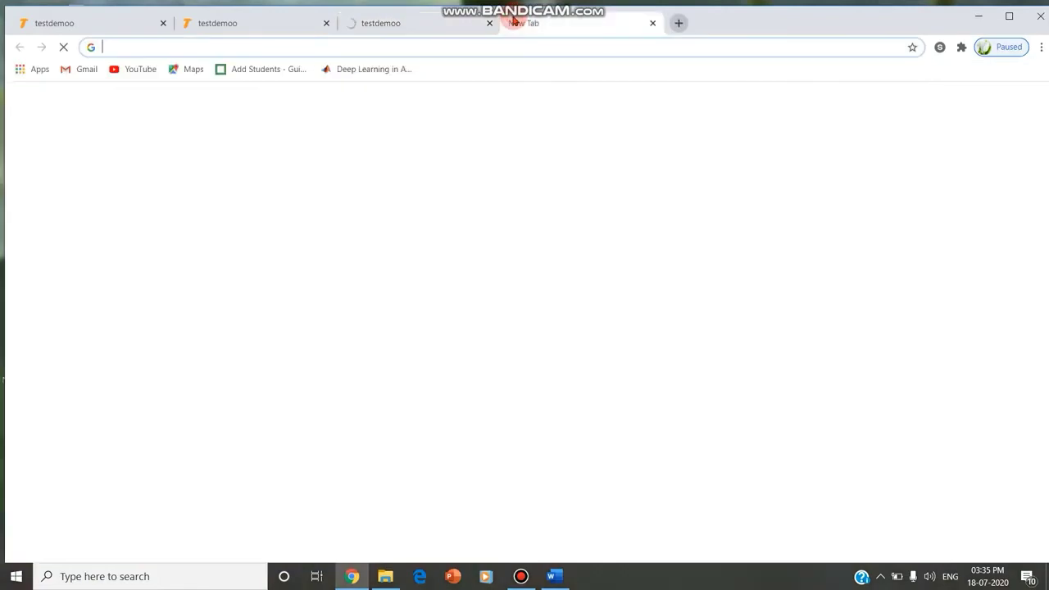
# Load testmoz.com/4479098 and start testdemoo under a new student name
pyautogui.hotkey('ctrl', 'v')
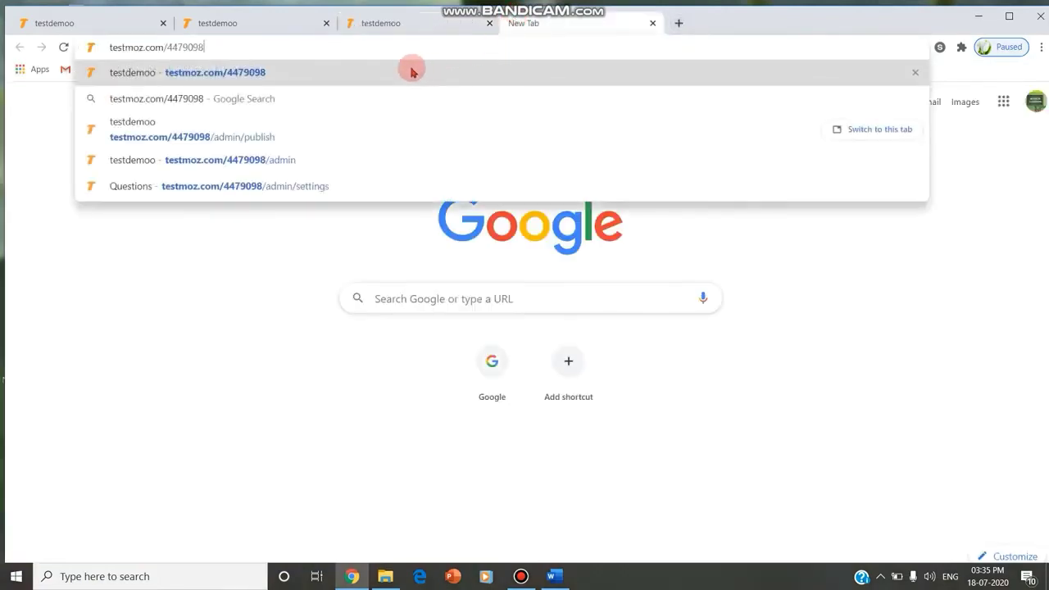
pyautogui.click(411, 73)
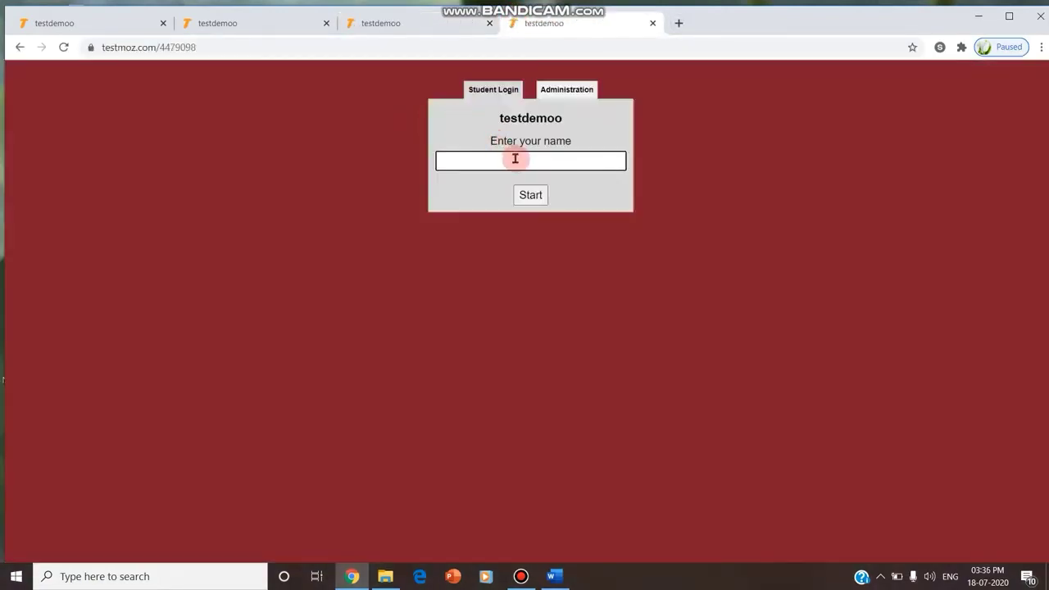
pyautogui.click(515, 158)
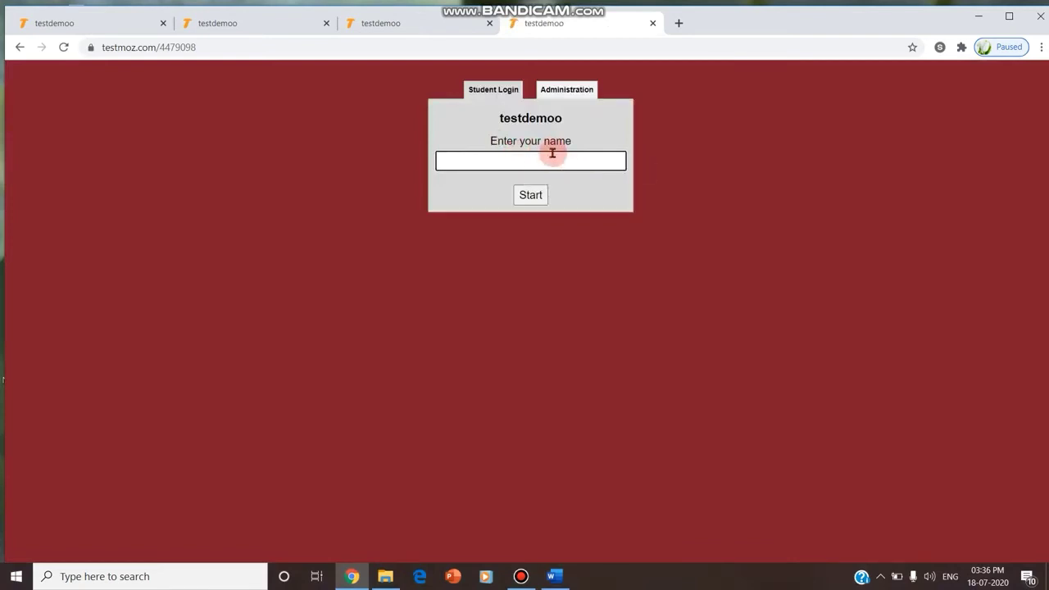
pyautogui.click(529, 195)
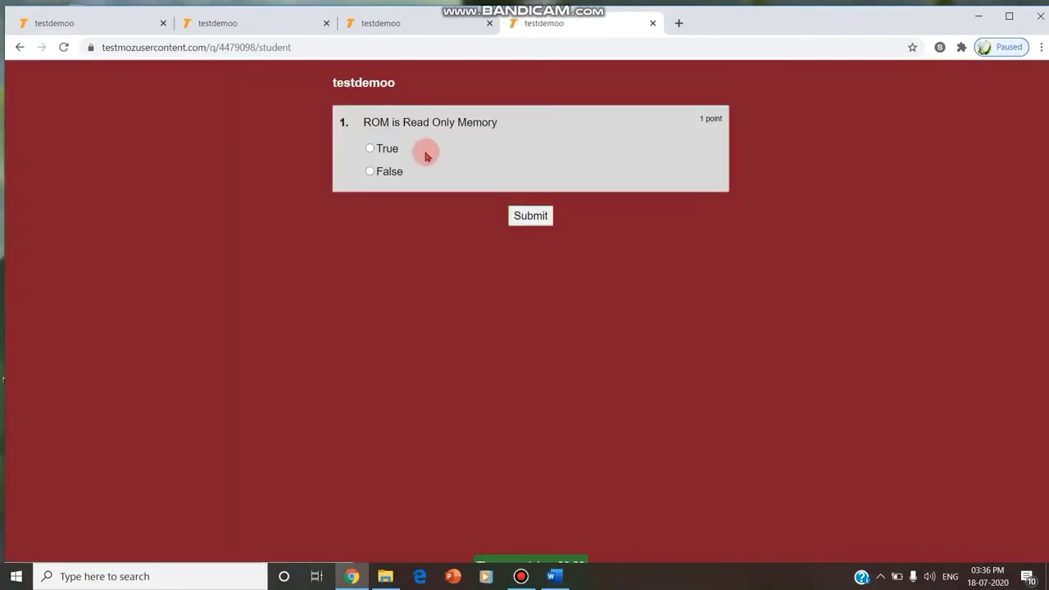
# Answer True and submit for a 100% score with congrats, then close the review tab
pyautogui.click(397, 148)
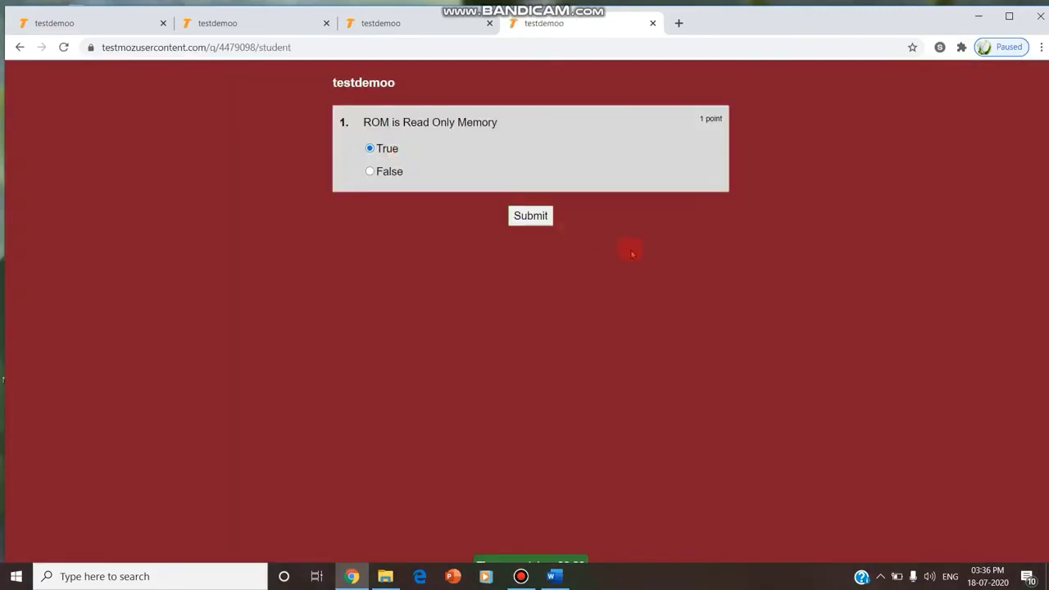
pyautogui.moveTo(566, 561)
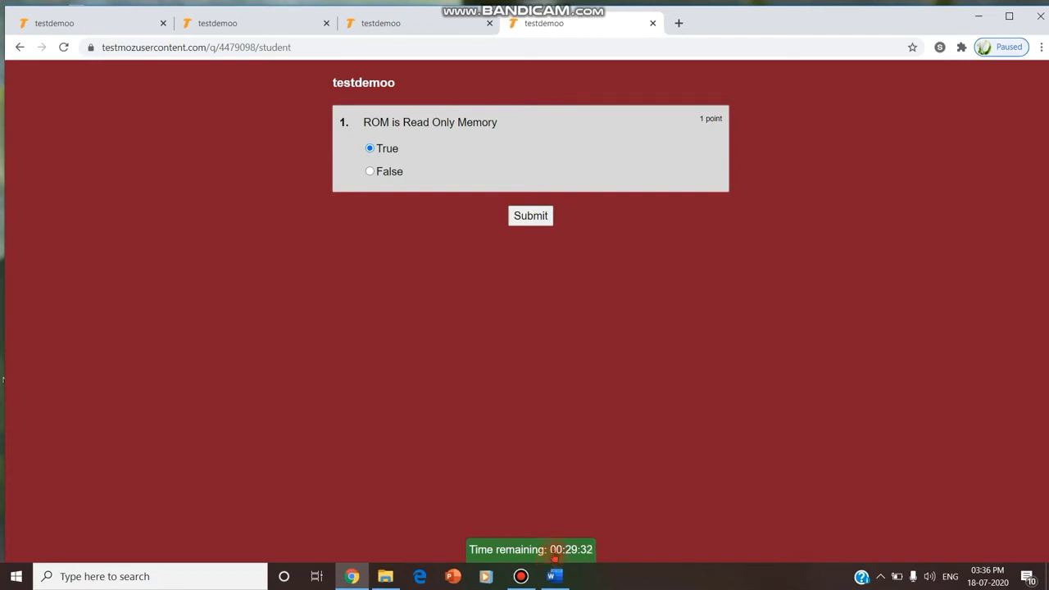
pyautogui.click(554, 557)
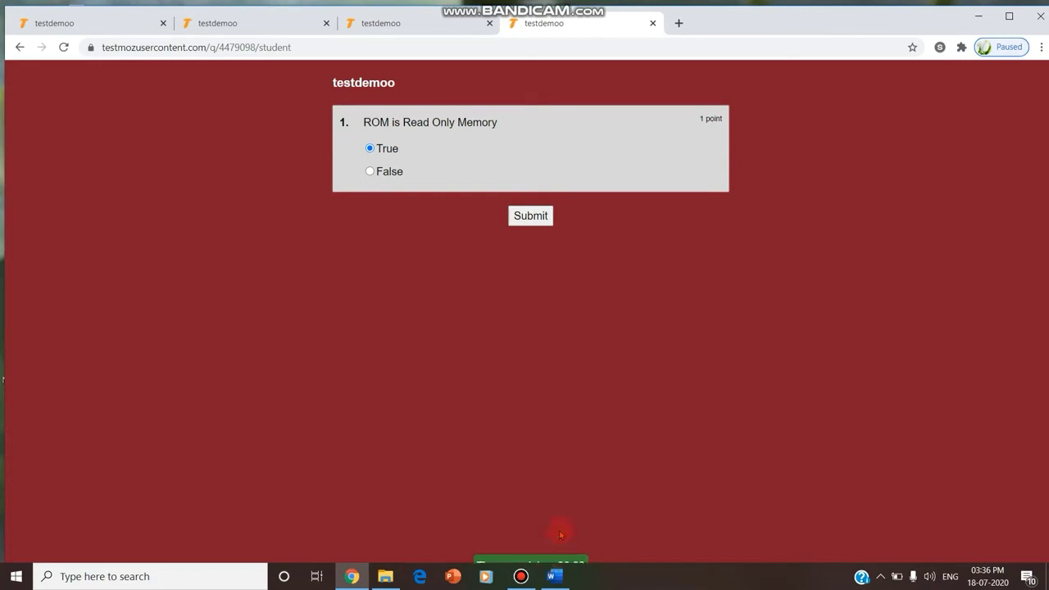
pyautogui.click(538, 213)
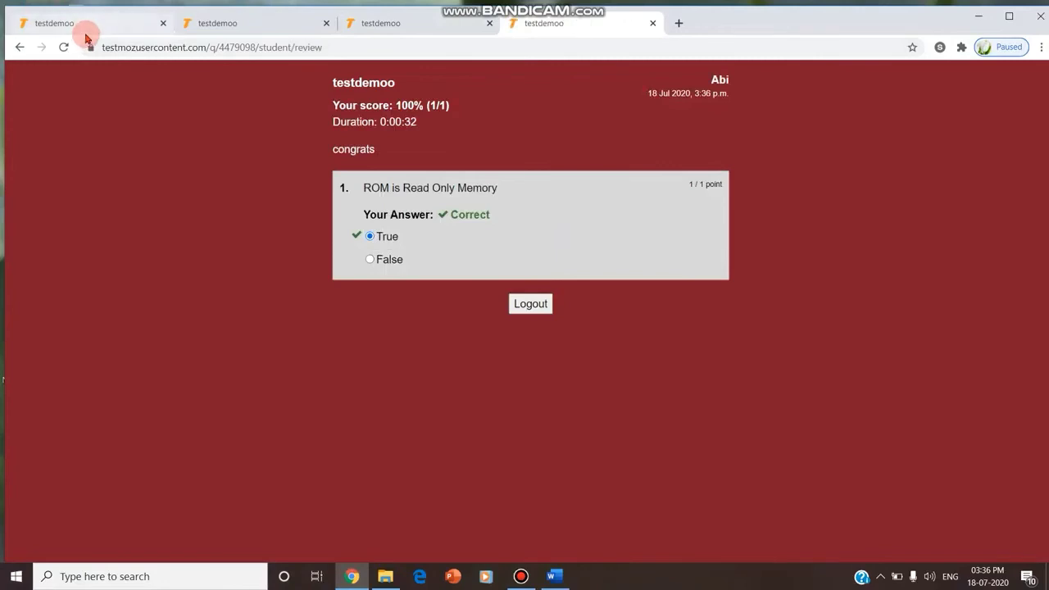
pyautogui.click(653, 23)
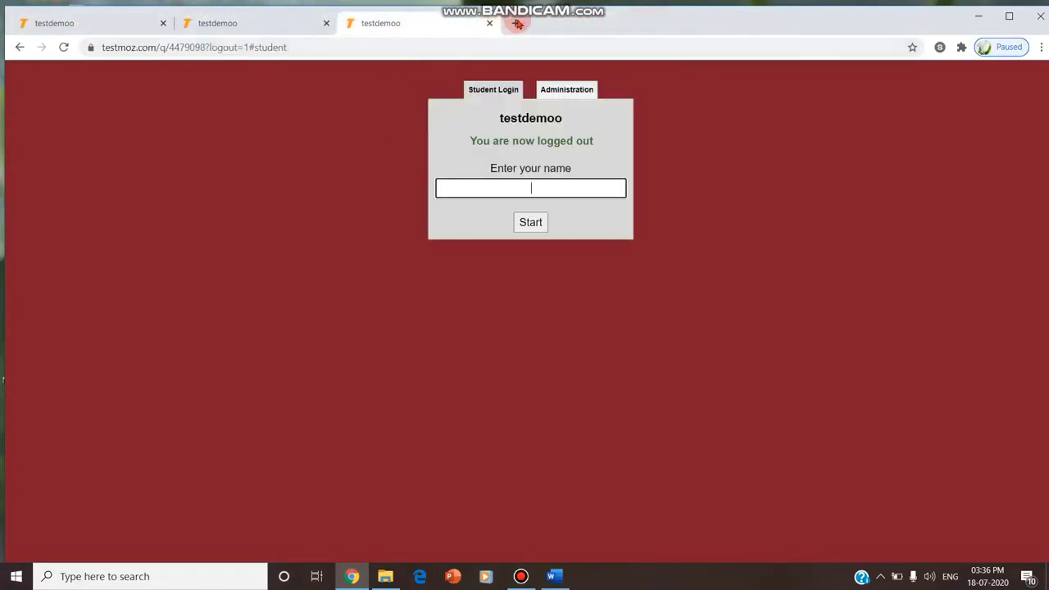
# Open testmoz.com/4479098 in a new tab and log in to testdemoo's Administration with the admin password
pyautogui.click(517, 24)
pyautogui.hotkey('ctrl', 'v')
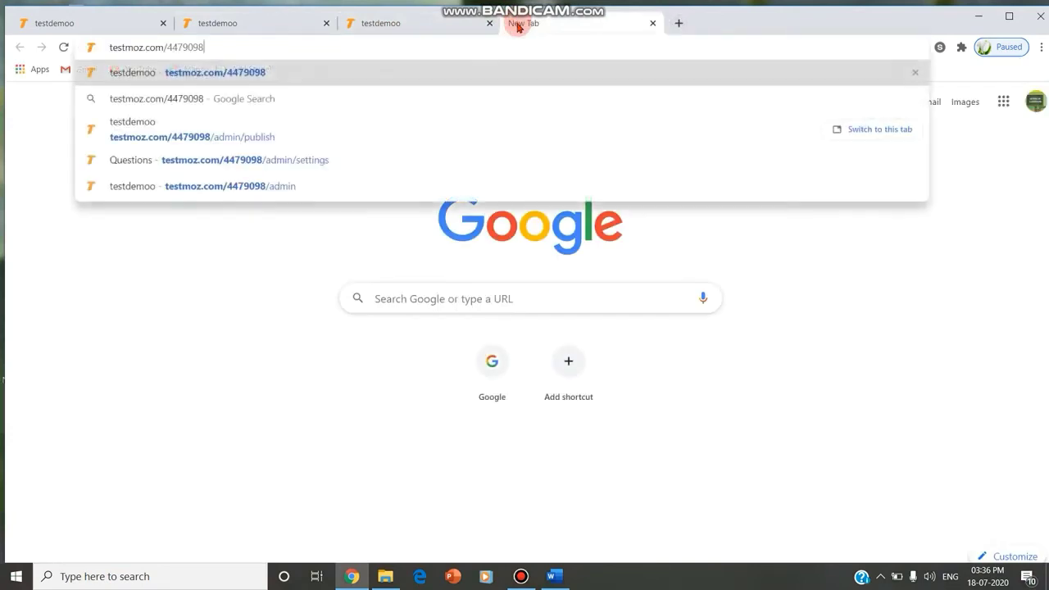
pyautogui.press('Return')
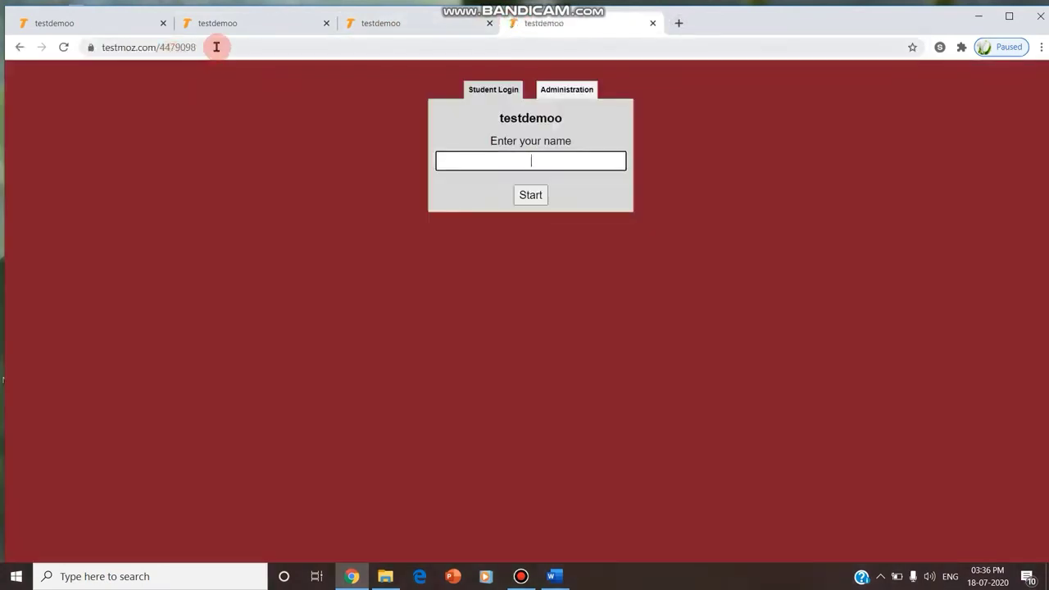
pyautogui.click(567, 91)
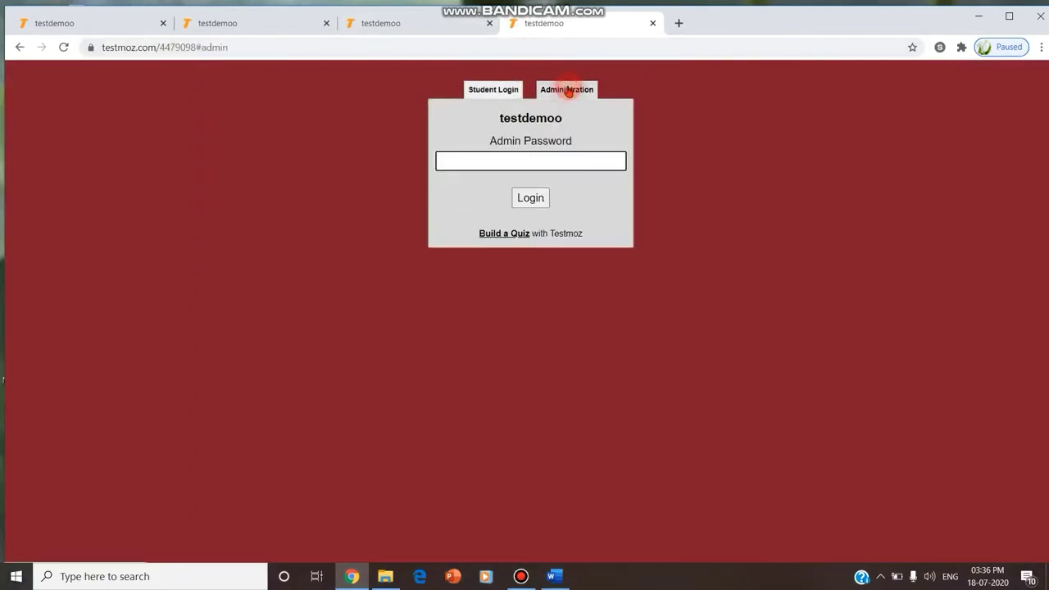
pyautogui.click(530, 158)
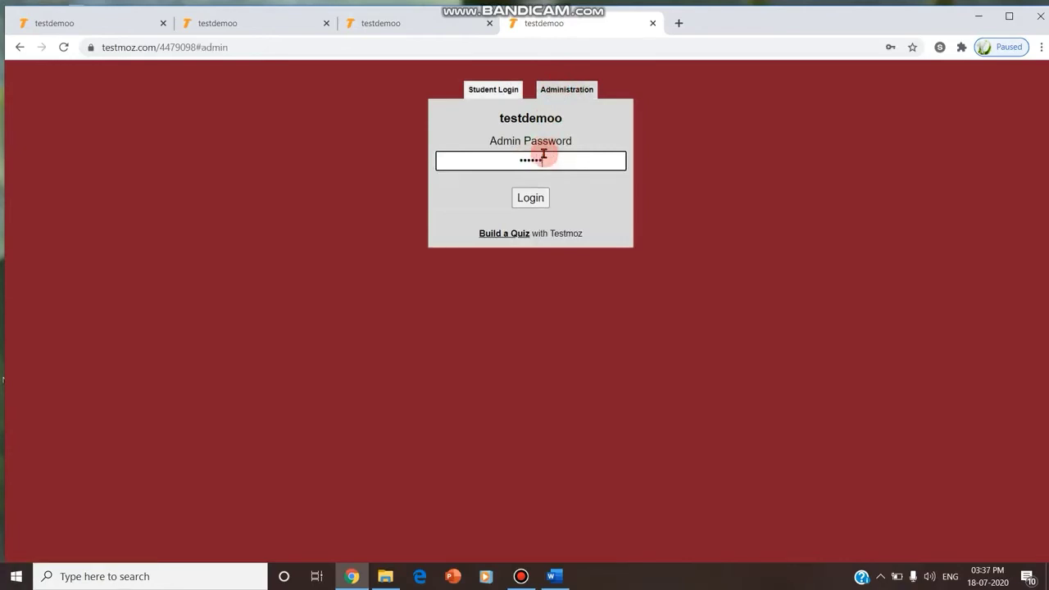
pyautogui.click(535, 197)
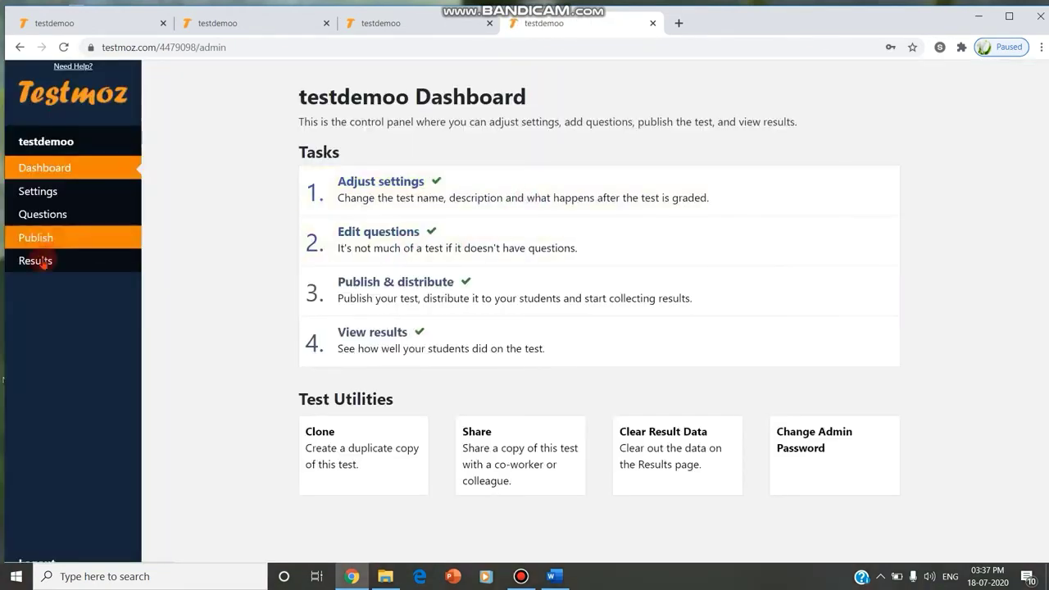
# Review the three testdemoo responses, export the Response Grid CSV, and open quiz_4479098.csv
pyautogui.click(39, 262)
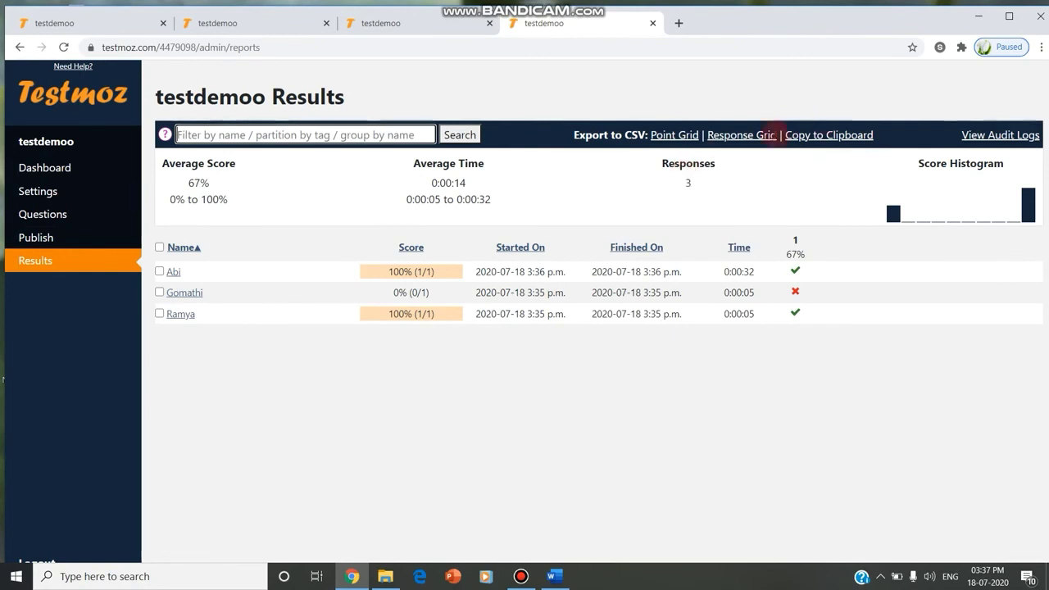
pyautogui.click(772, 136)
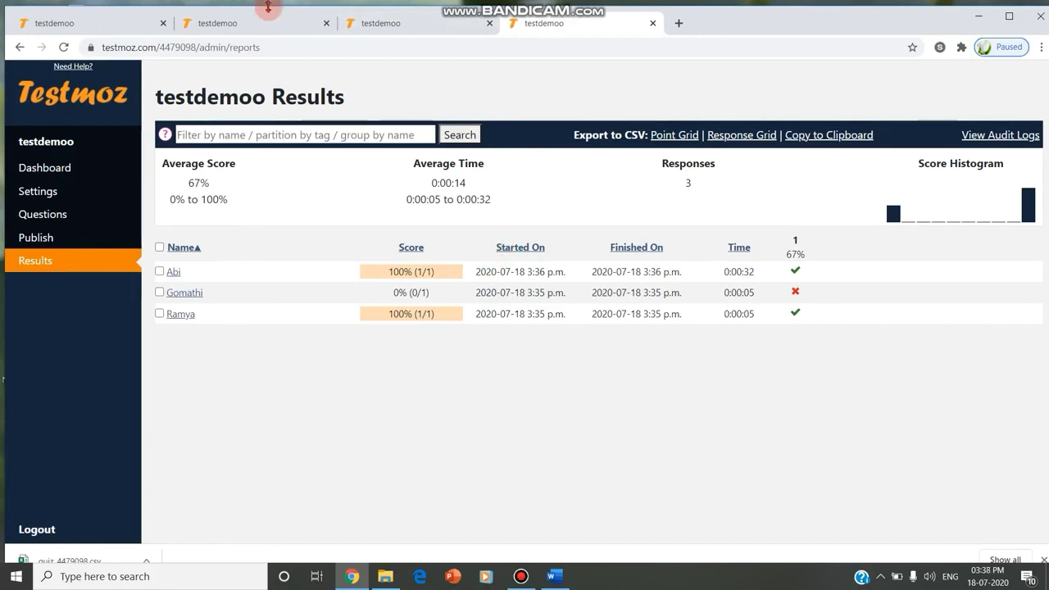
pyautogui.click(98, 221)
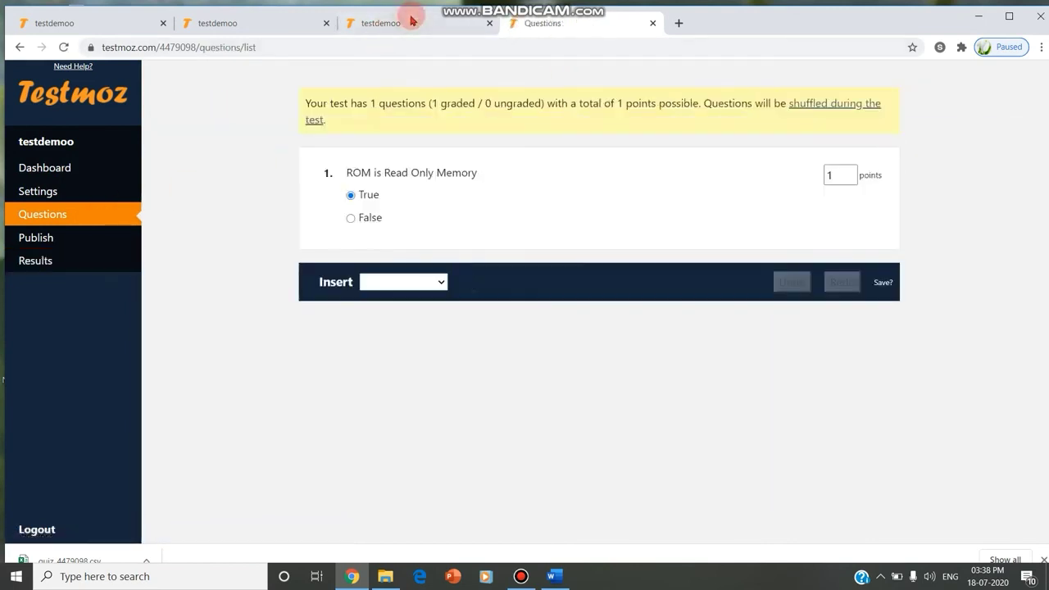
pyautogui.click(74, 260)
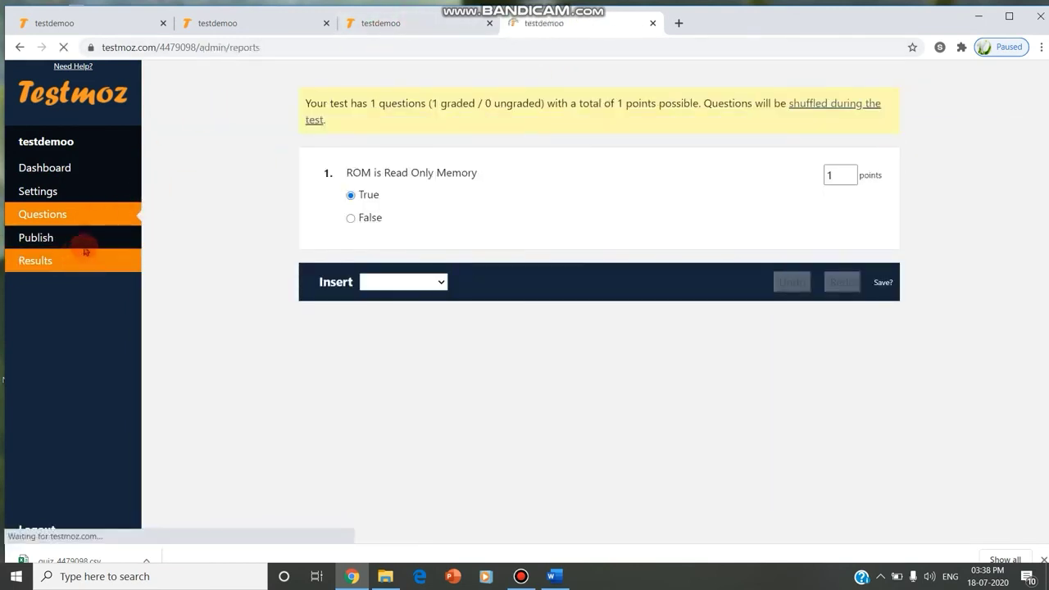
pyautogui.click(117, 557)
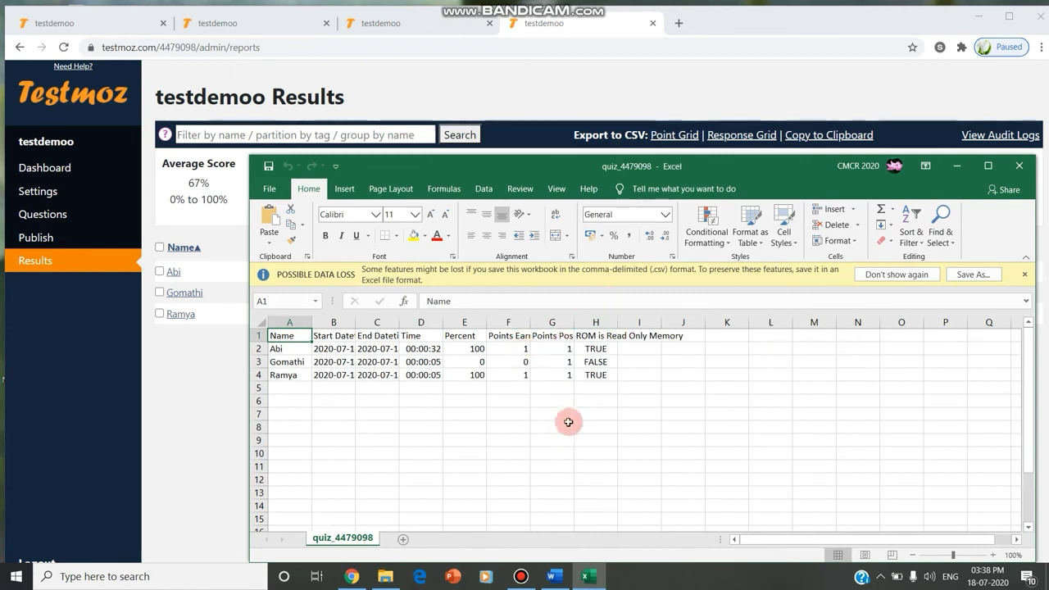
# Close the quiz_4479098 workbook after checking each student's time, percent and answer
pyautogui.click(1021, 168)
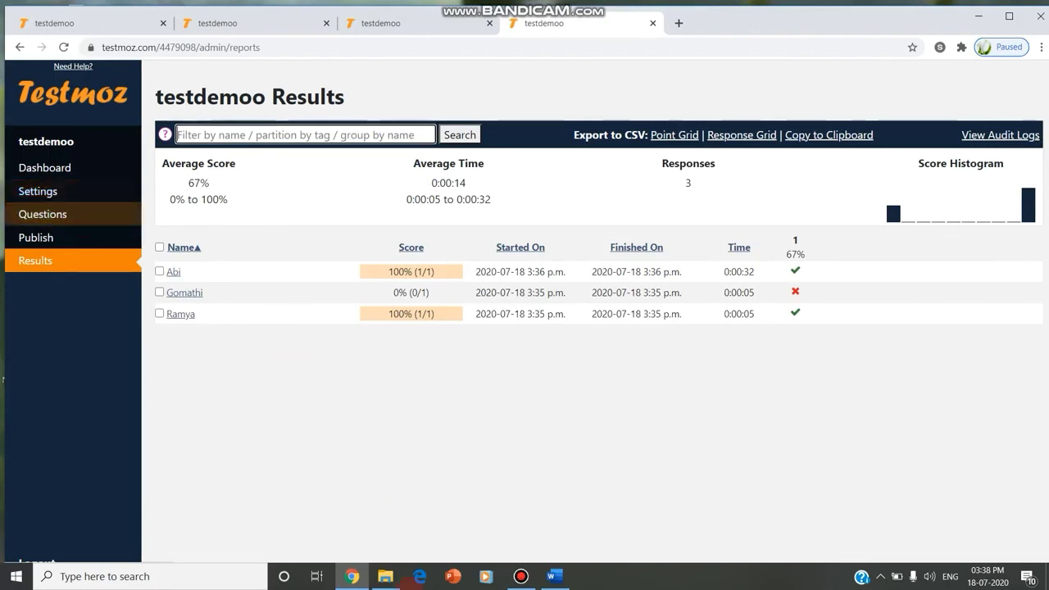
pyautogui.click(521, 577)
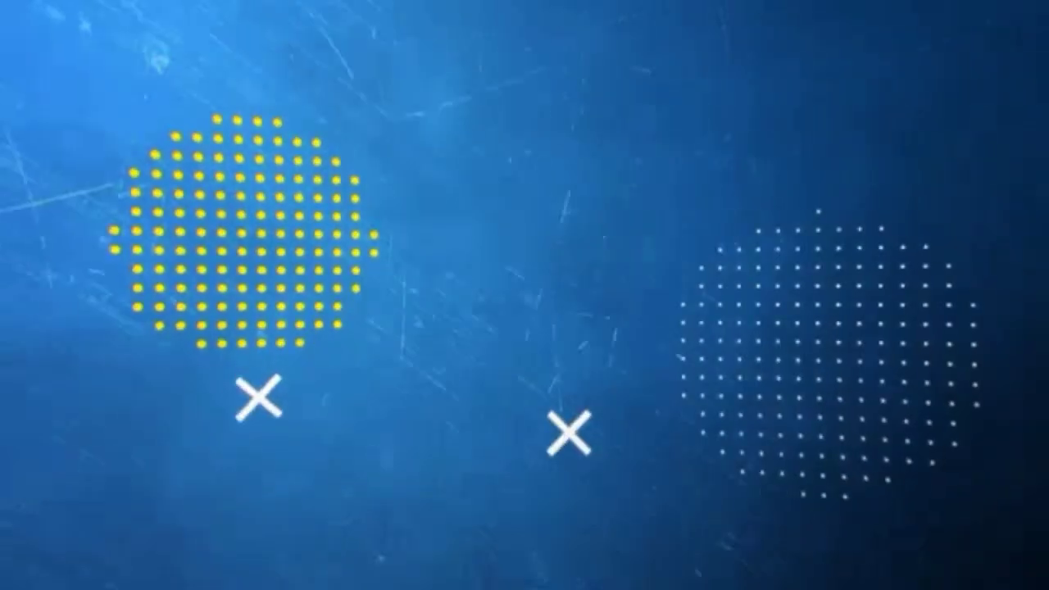